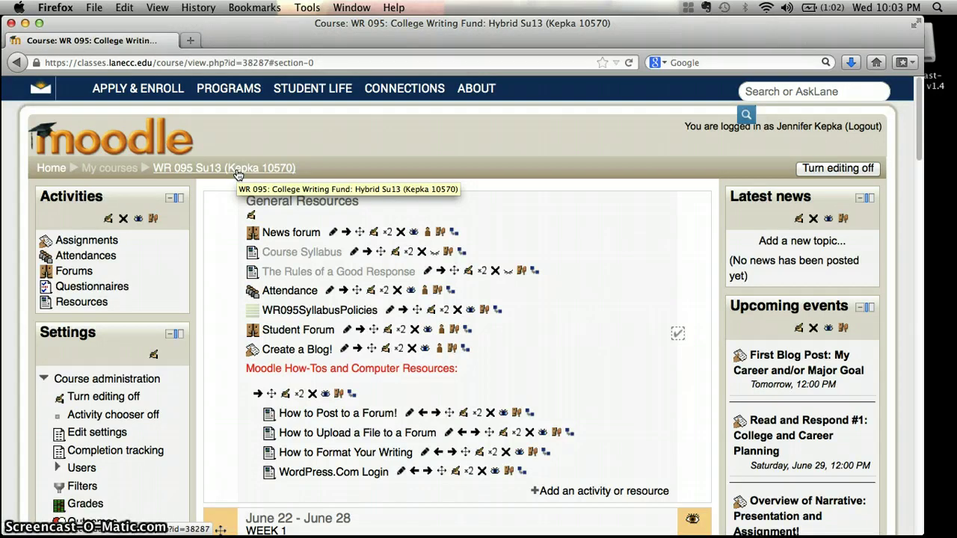
Switch the WR 095 Su13 course page to the Student role.
{"action": "scroll", "coordinate": [711, 209], "scroll_direction": "down", "scroll_amount": 10}
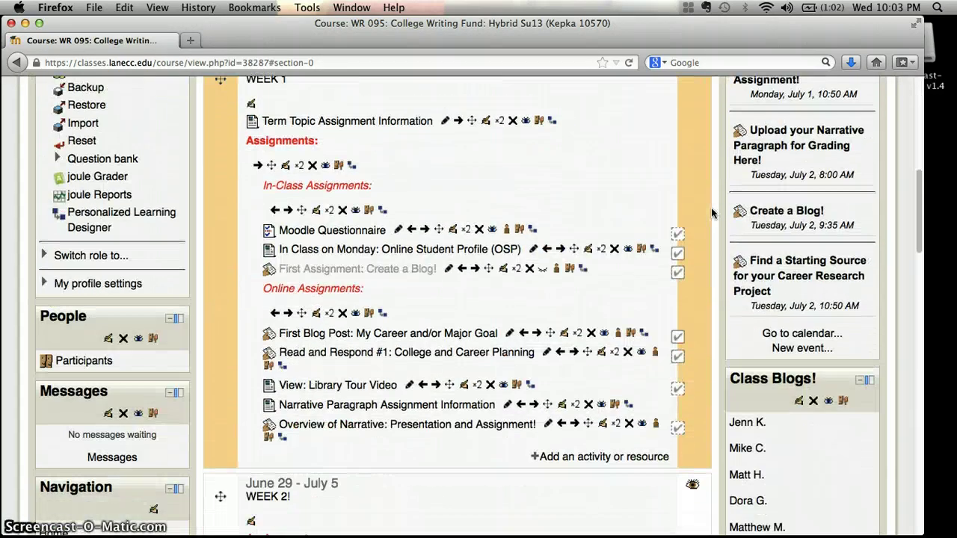
{"action": "scroll", "coordinate": [711, 213], "scroll_direction": "down", "scroll_amount": 2}
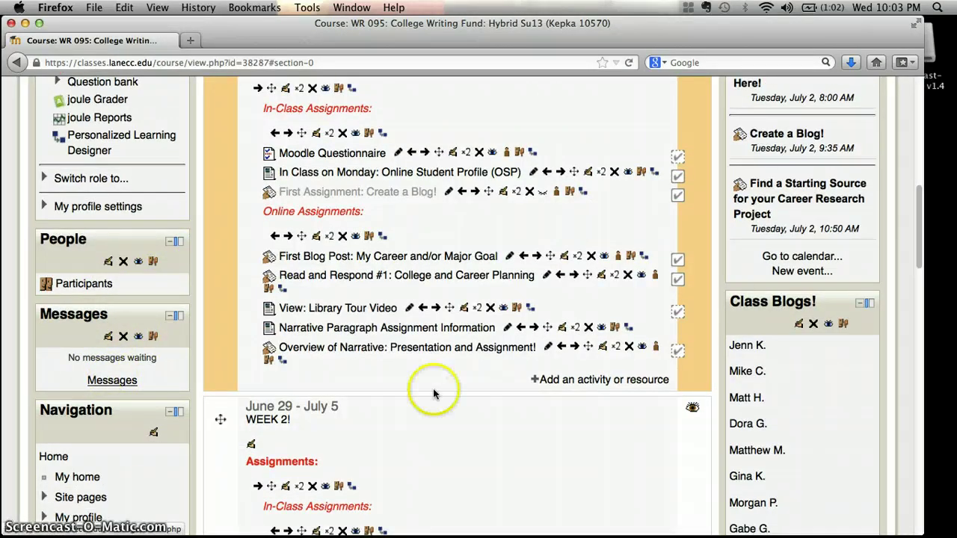
{"action": "scroll", "coordinate": [695, 366], "scroll_direction": "up", "scroll_amount": 15}
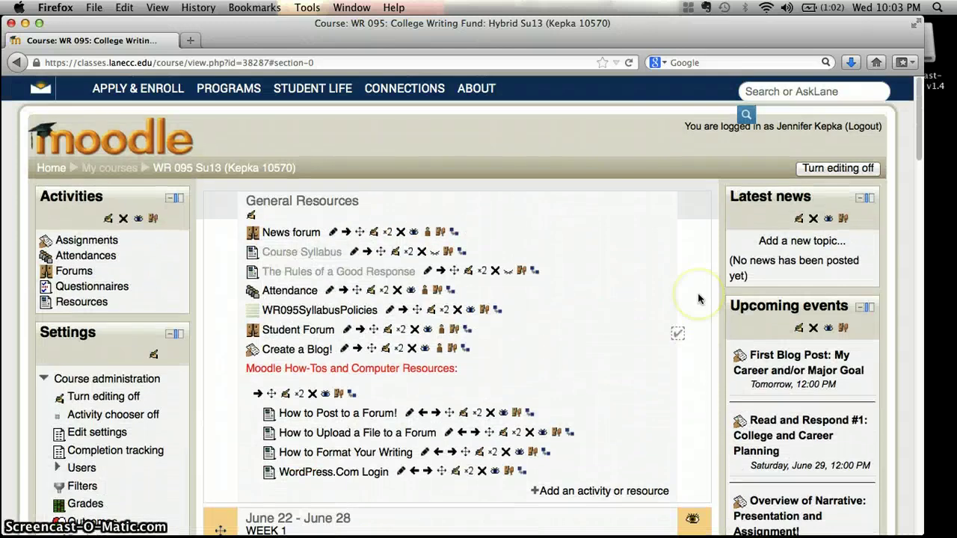
{"action": "left_click", "coordinate": [629, 276]}
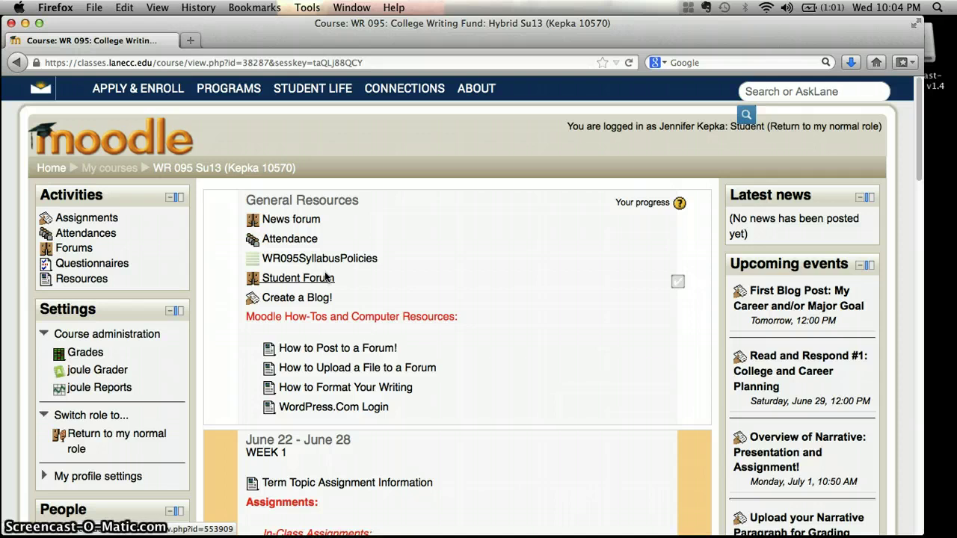
{"action": "left_click", "coordinate": [314, 299]}
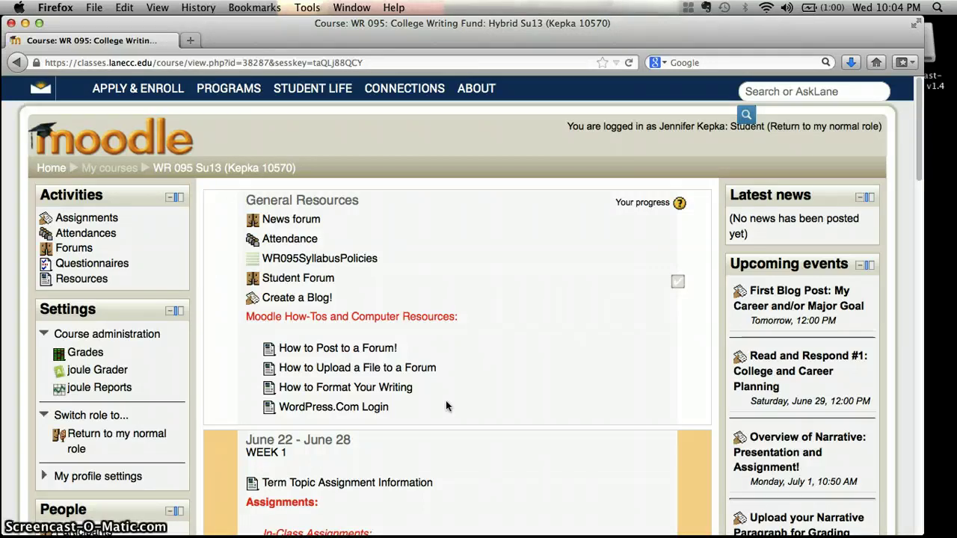
{"action": "scroll", "coordinate": [683, 342], "scroll_direction": "down", "scroll_amount": 6}
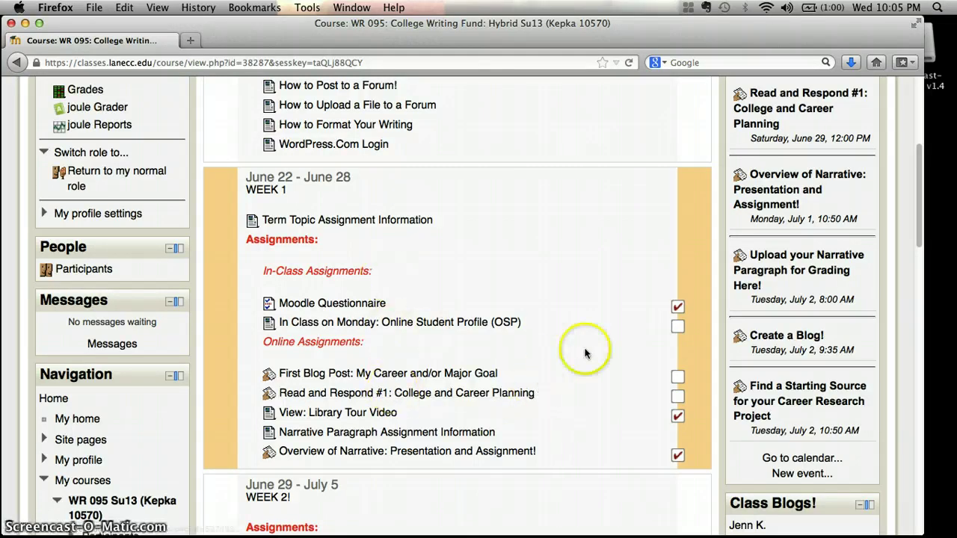
{"action": "left_click", "coordinate": [677, 328]}
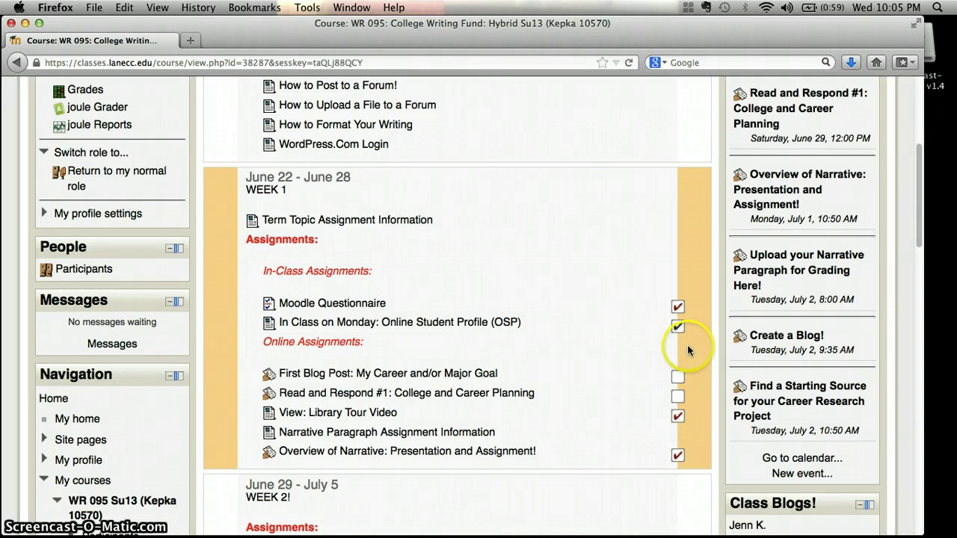
{"action": "left_click", "coordinate": [677, 327]}
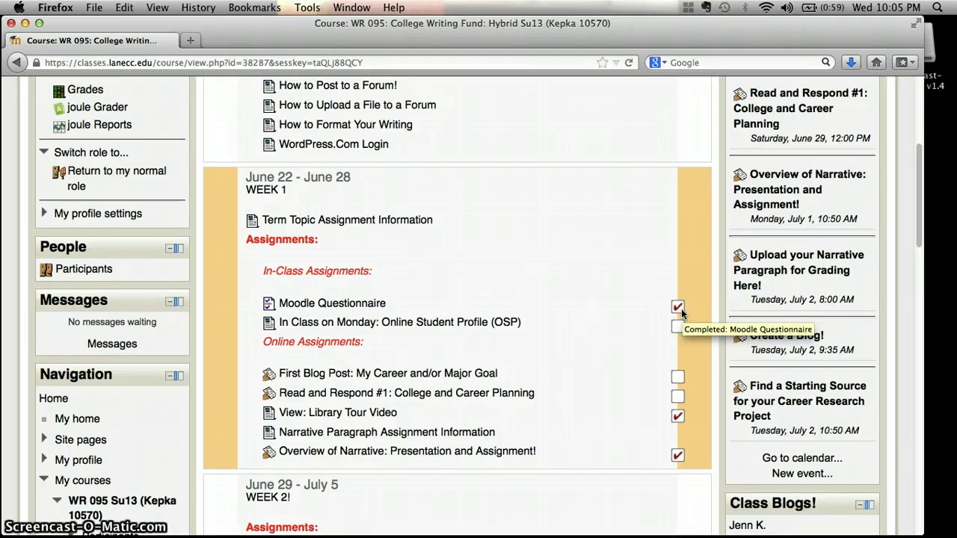
{"action": "scroll", "coordinate": [652, 299], "scroll_direction": "up", "scroll_amount": 3}
{"action": "scroll", "coordinate": [652, 299], "scroll_direction": "up", "scroll_amount": 4}
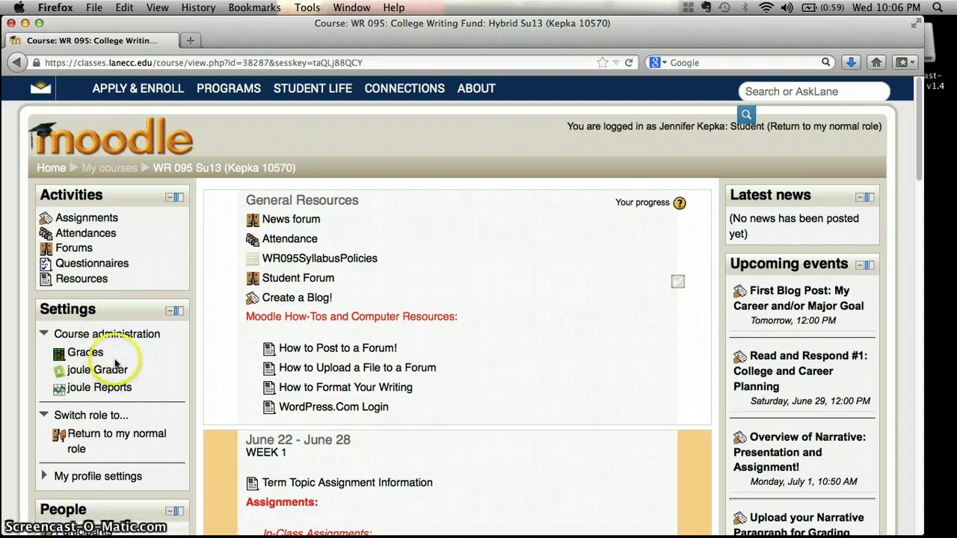
{"action": "scroll", "coordinate": [150, 366], "scroll_direction": "down", "scroll_amount": 5}
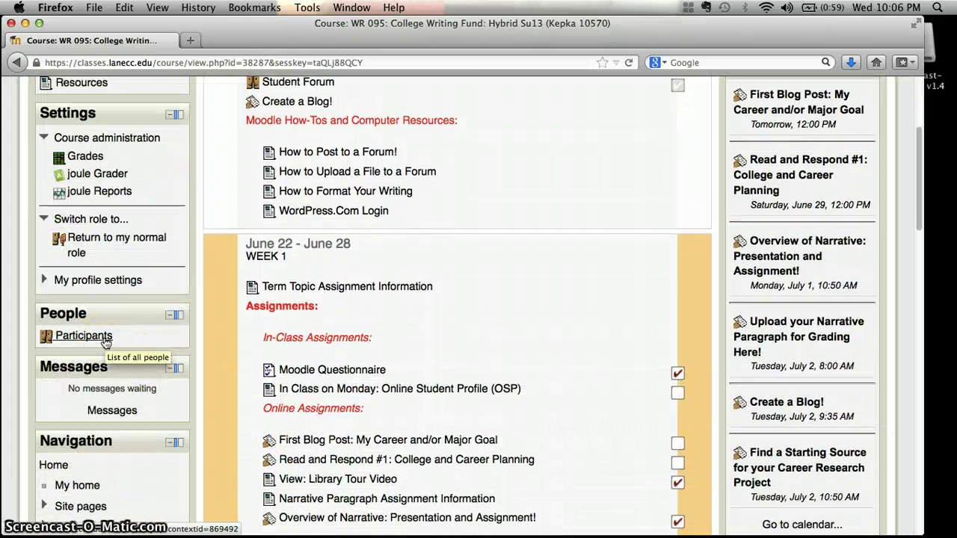
{"action": "left_click", "coordinate": [138, 411]}
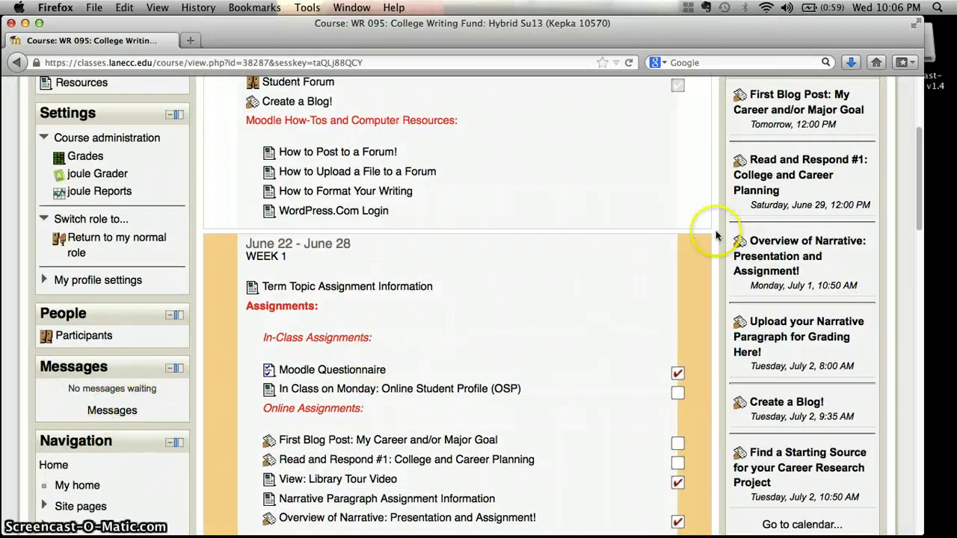
{"action": "scroll", "coordinate": [716, 217], "scroll_direction": "down", "scroll_amount": 3}
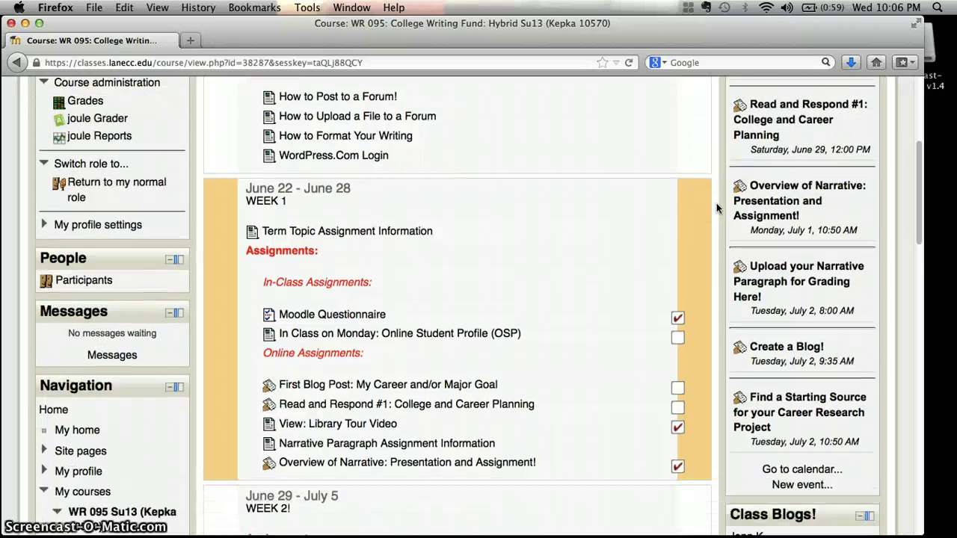
{"action": "scroll", "coordinate": [716, 209], "scroll_direction": "up", "scroll_amount": 5}
{"action": "scroll", "coordinate": [716, 208], "scroll_direction": "up", "scroll_amount": 4}
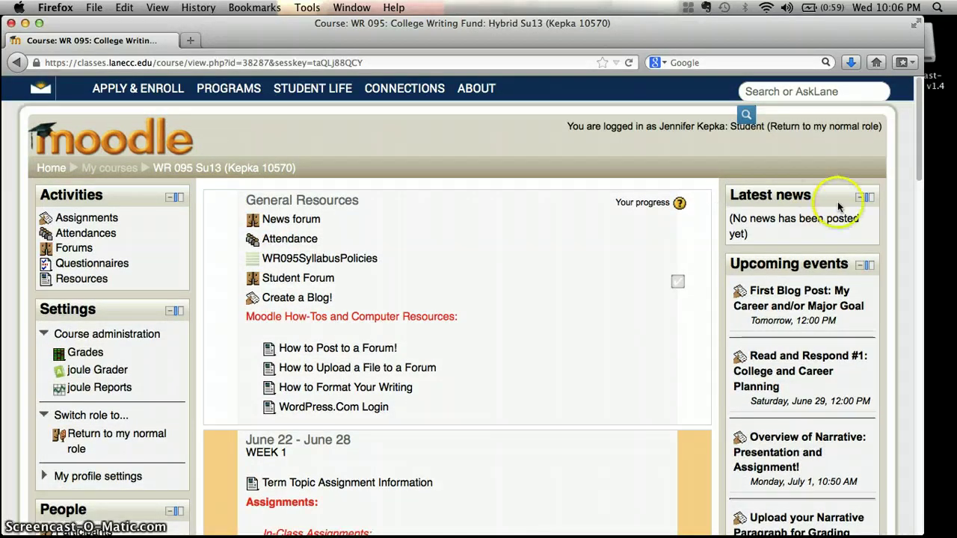
{"action": "scroll", "coordinate": [856, 254], "scroll_direction": "down", "scroll_amount": 2}
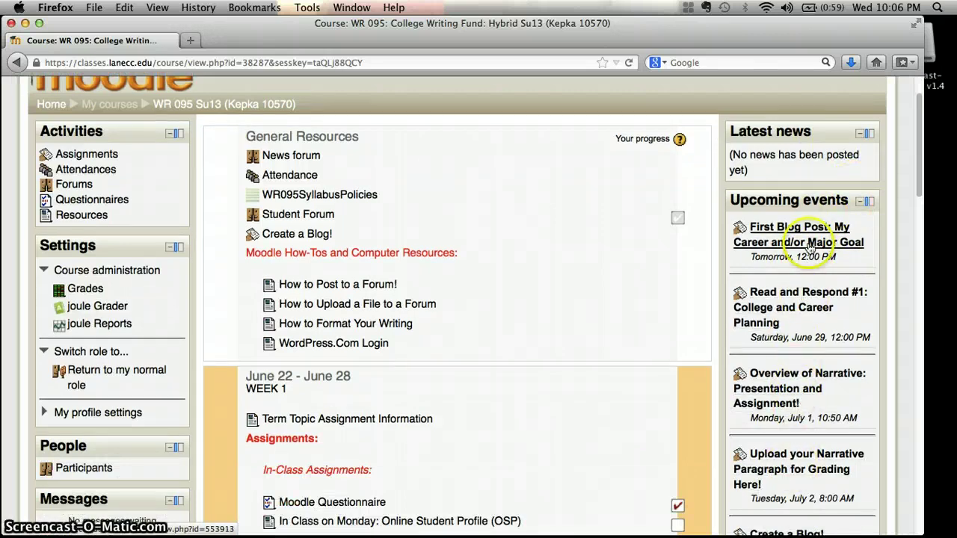
{"action": "scroll", "coordinate": [806, 307], "scroll_direction": "down", "scroll_amount": 3}
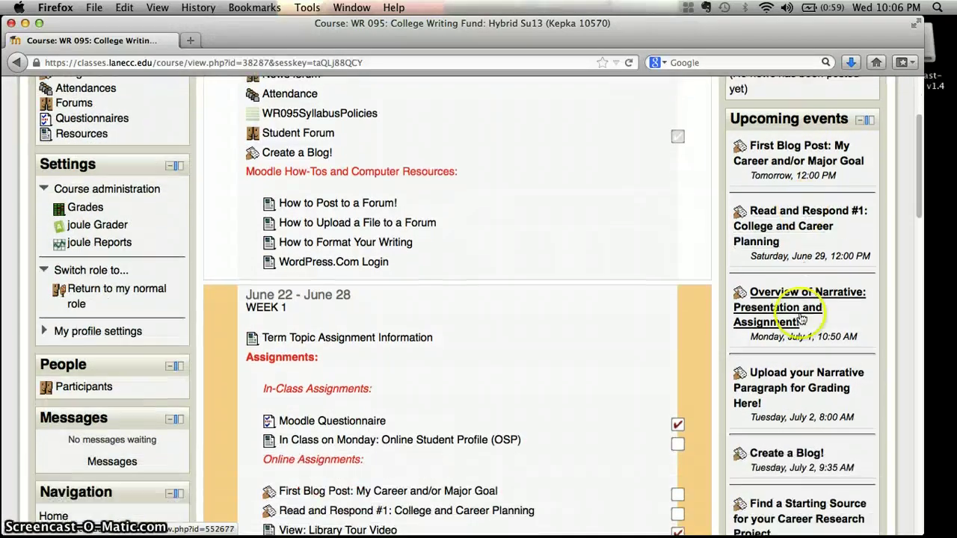
{"action": "left_click", "coordinate": [800, 231]}
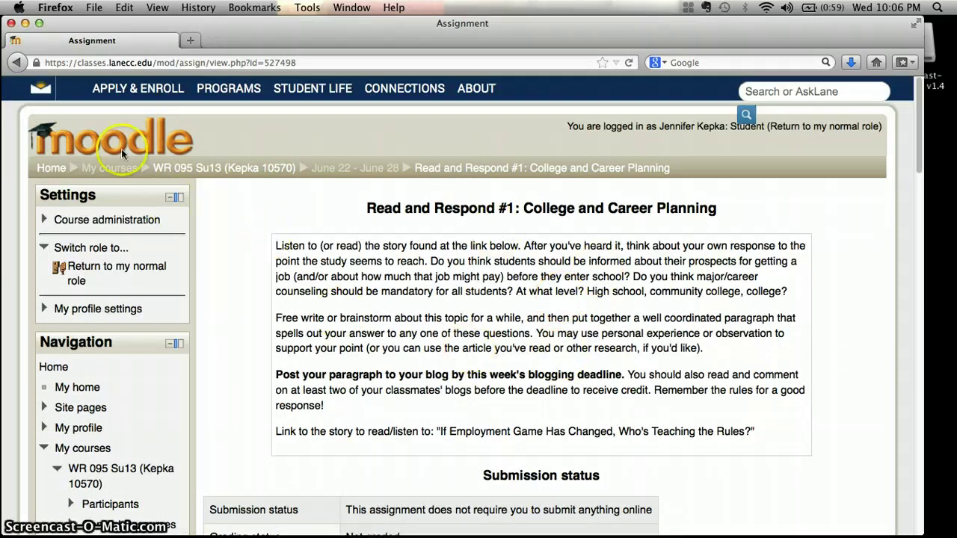
{"action": "left_click", "coordinate": [18, 63]}
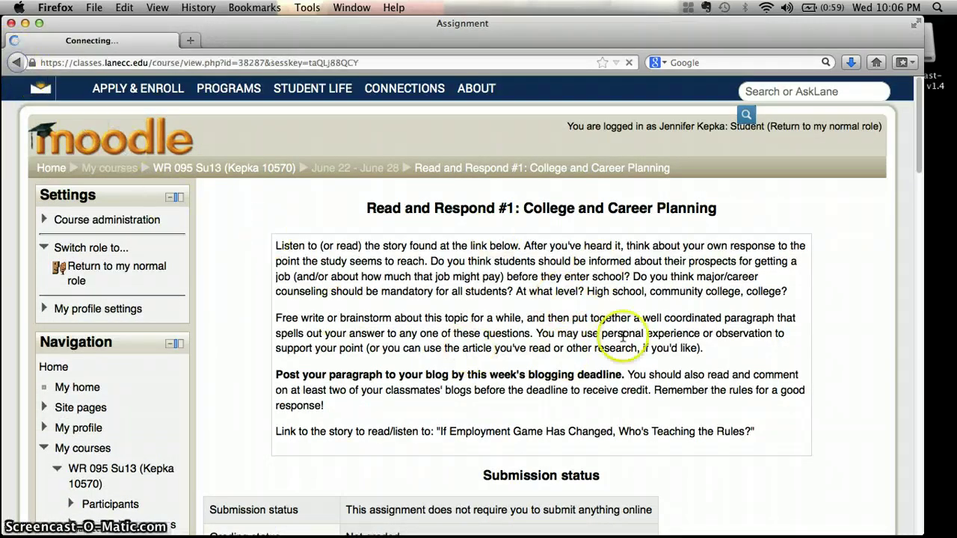
{"action": "scroll", "coordinate": [824, 312], "scroll_direction": "down", "scroll_amount": 10}
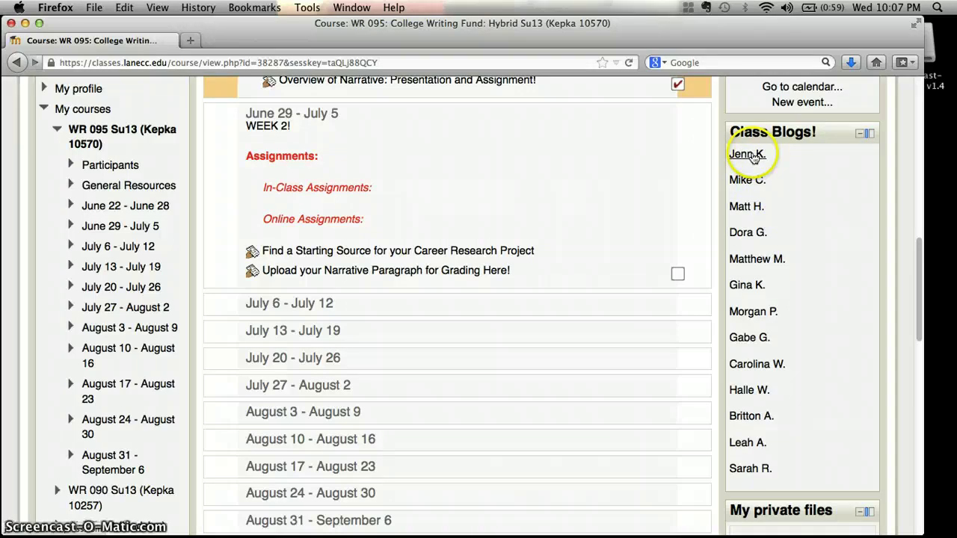
{"action": "scroll", "coordinate": [693, 210], "scroll_direction": "down", "scroll_amount": 5}
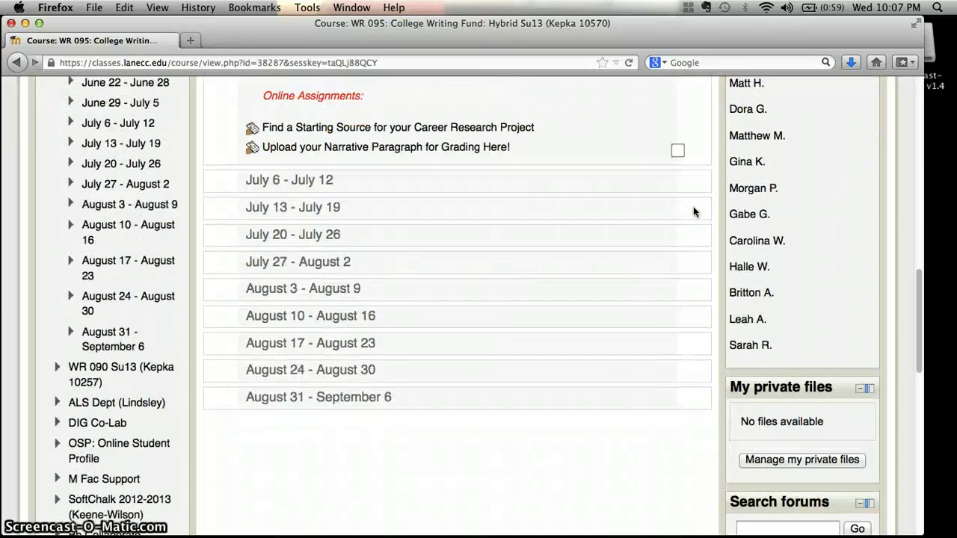
{"action": "scroll", "coordinate": [693, 207], "scroll_direction": "down", "scroll_amount": 2}
{"action": "scroll", "coordinate": [693, 206], "scroll_direction": "up", "scroll_amount": 10}
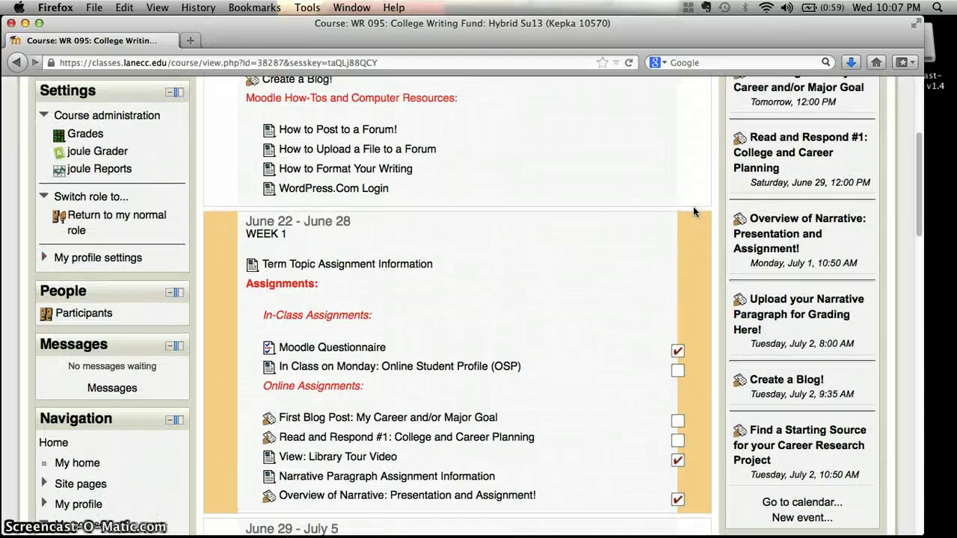
{"action": "scroll", "coordinate": [693, 206], "scroll_direction": "up", "scroll_amount": 5}
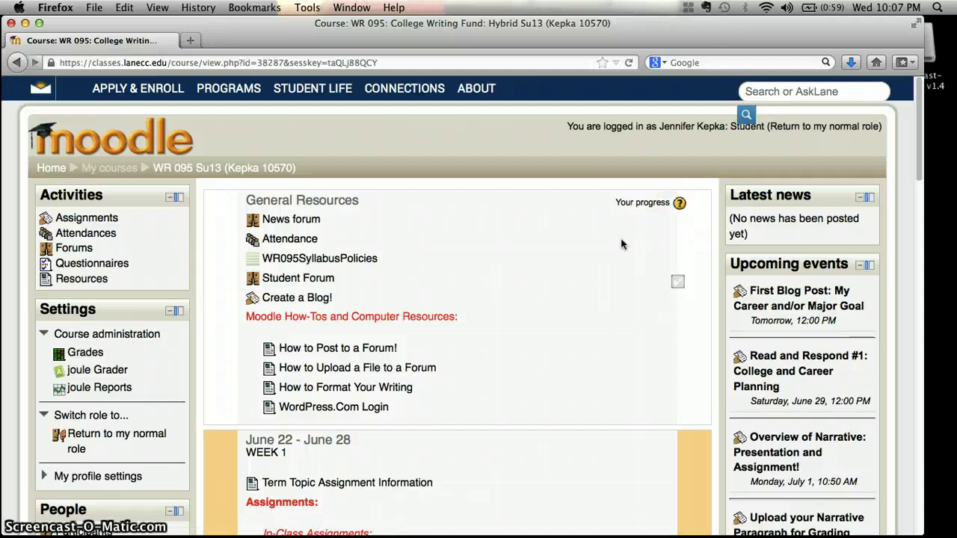
{"action": "scroll", "coordinate": [622, 243], "scroll_direction": "down", "scroll_amount": 1}
{"action": "scroll", "coordinate": [621, 243], "scroll_direction": "down", "scroll_amount": 7}
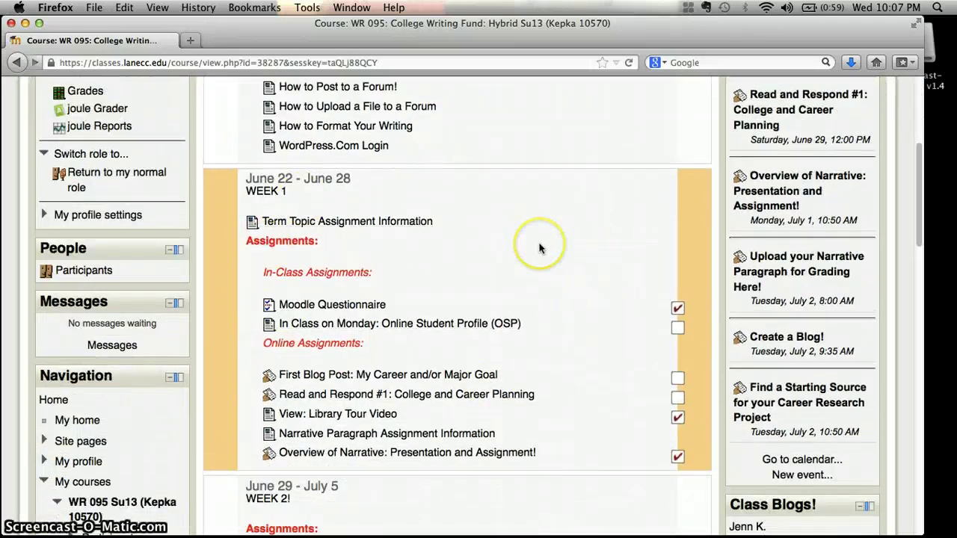
Open Week 1's Moodle Questionnaire and read through its forum and messaging questions.
{"action": "left_click", "coordinate": [376, 311]}
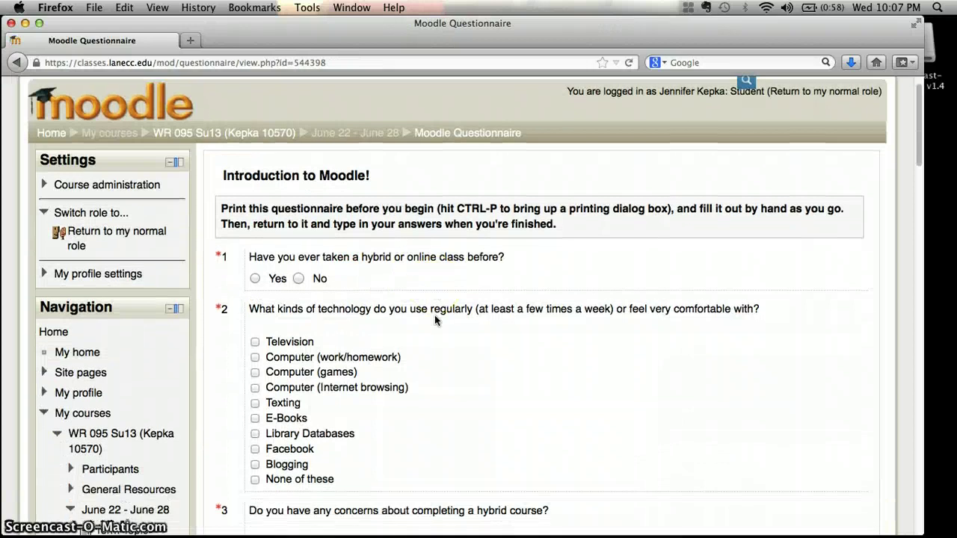
{"action": "scroll", "coordinate": [435, 317], "scroll_direction": "down", "scroll_amount": 3}
{"action": "scroll", "coordinate": [435, 317], "scroll_direction": "down", "scroll_amount": 5}
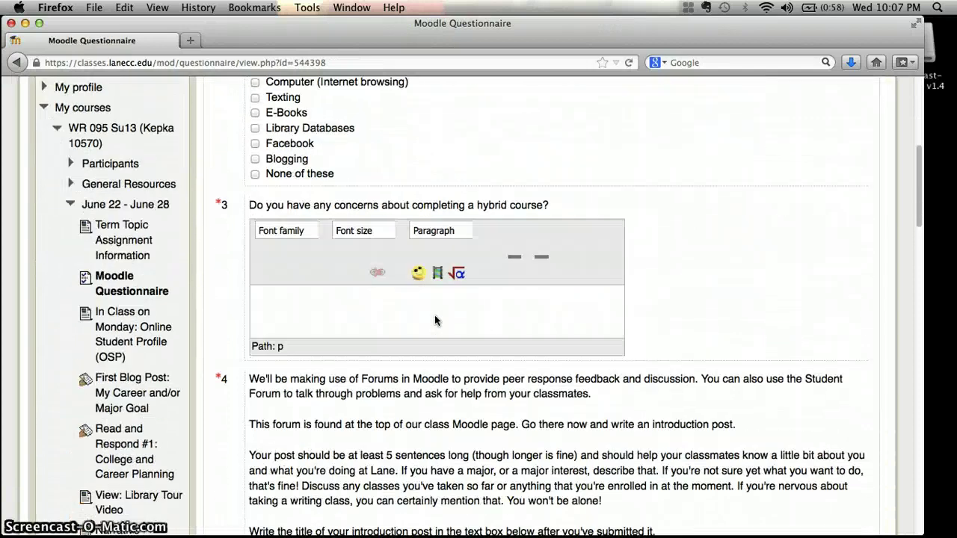
{"action": "scroll", "coordinate": [434, 315], "scroll_direction": "down", "scroll_amount": 15}
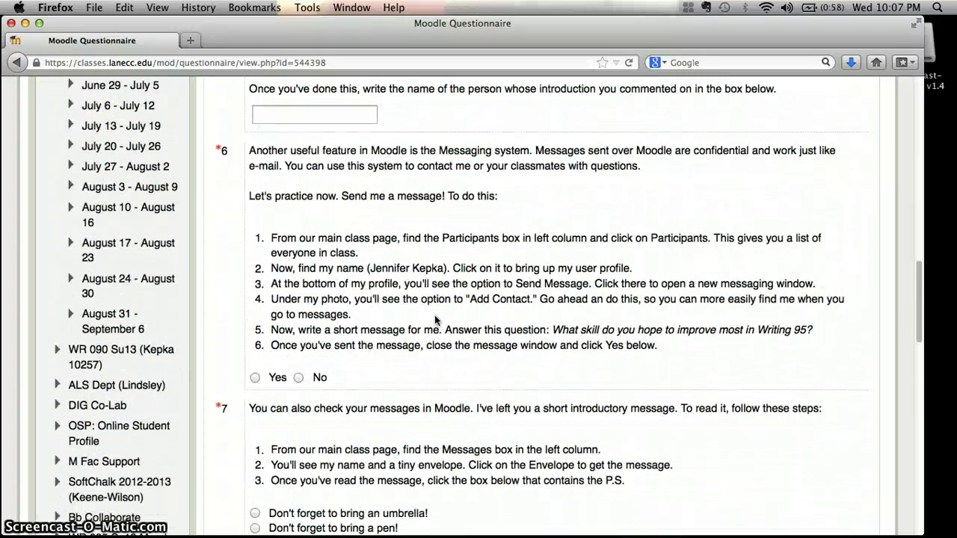
{"action": "scroll", "coordinate": [435, 315], "scroll_direction": "up", "scroll_amount": 2}
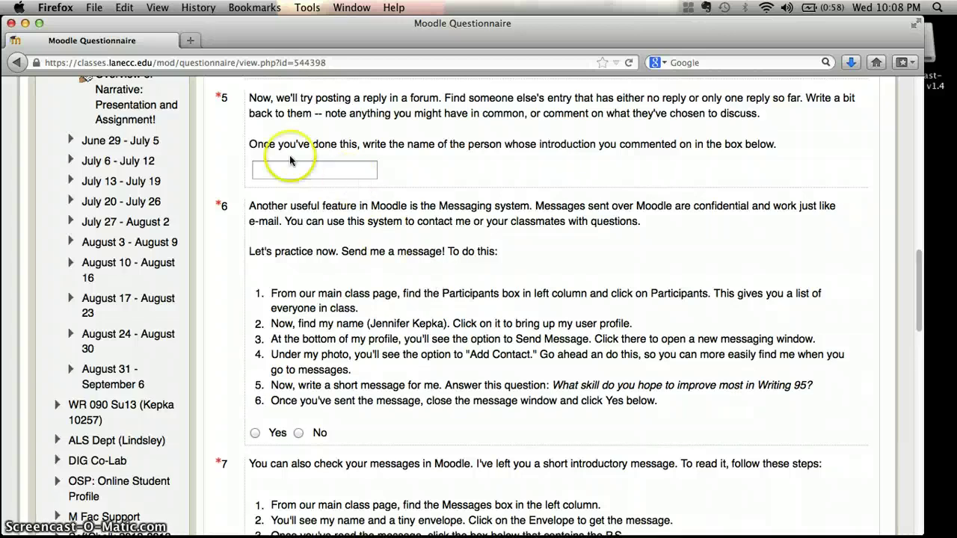
Open WR 095 from LaneOnline's My courses in a second tab beside the questionnaire.
{"action": "left_click", "coordinate": [192, 41]}
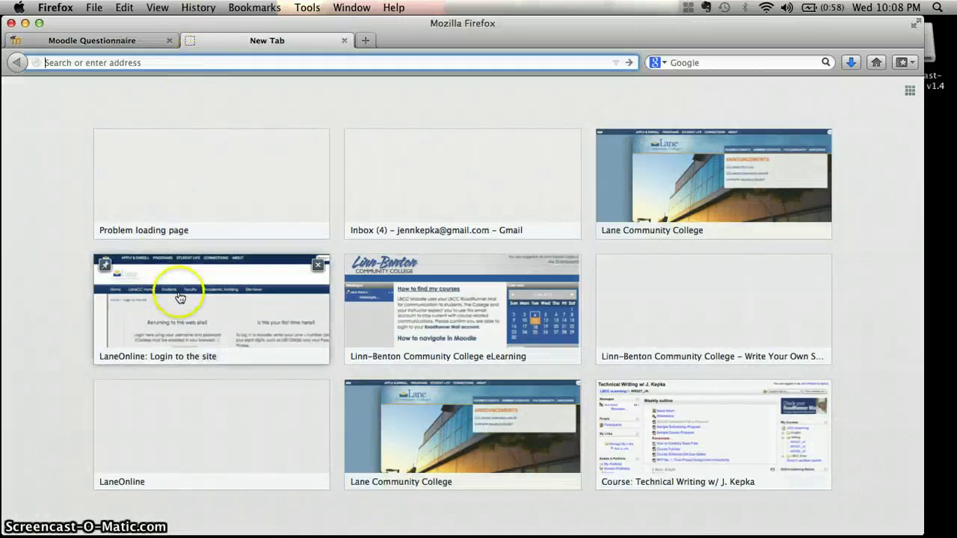
{"action": "left_click", "coordinate": [180, 298]}
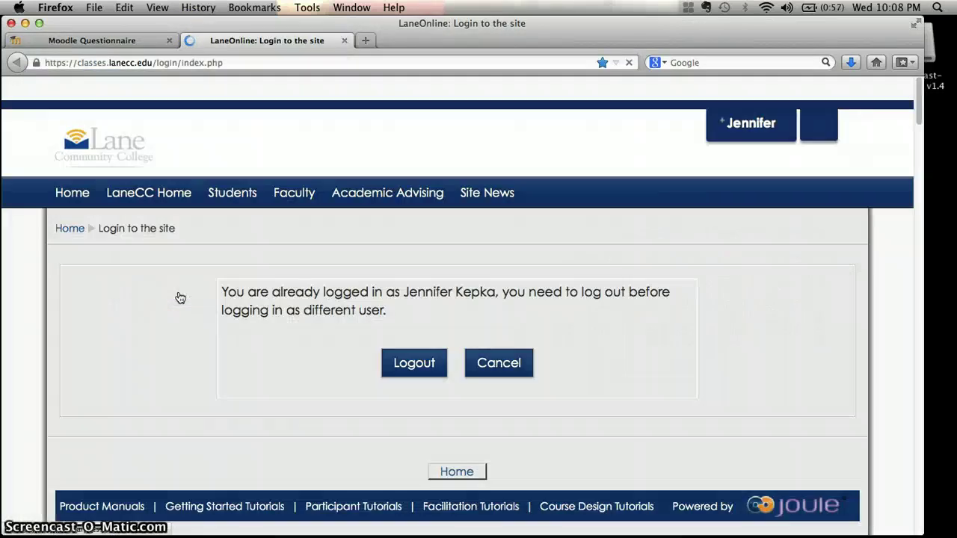
{"action": "left_click", "coordinate": [74, 194]}
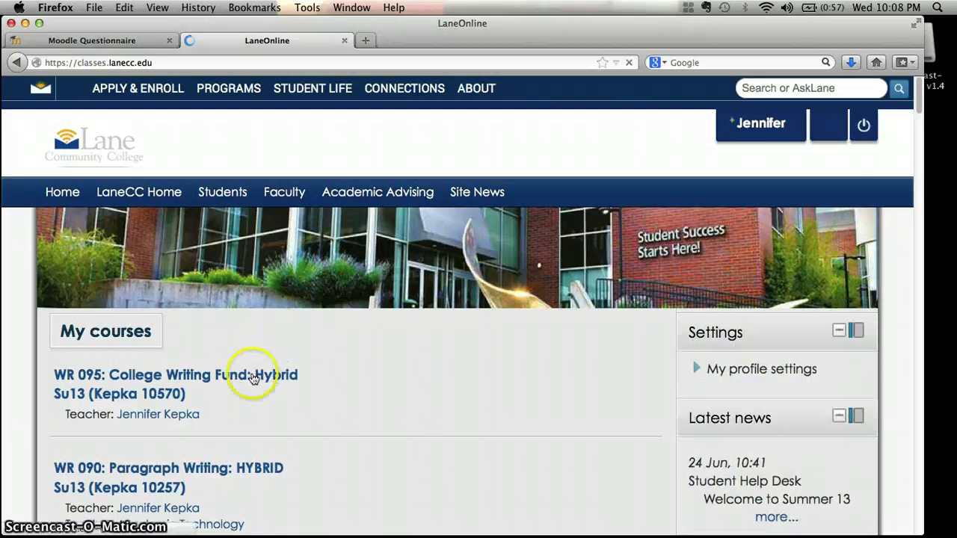
{"action": "left_click", "coordinate": [252, 378]}
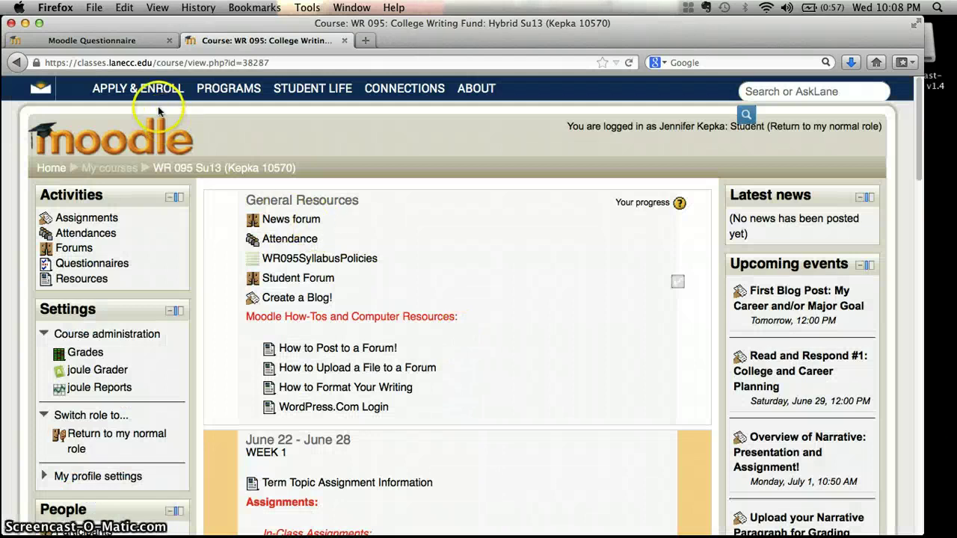
{"action": "left_click", "coordinate": [123, 43]}
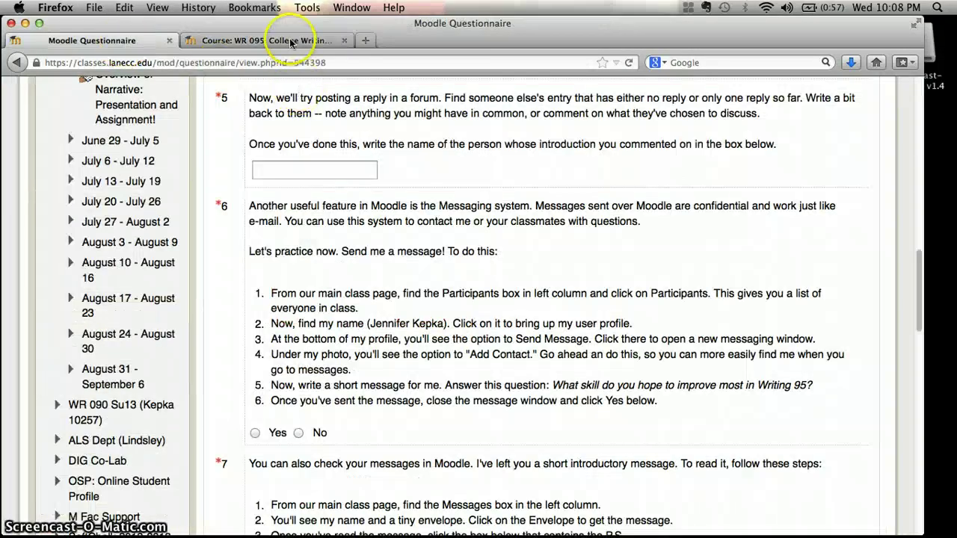
{"action": "left_click", "coordinate": [281, 40]}
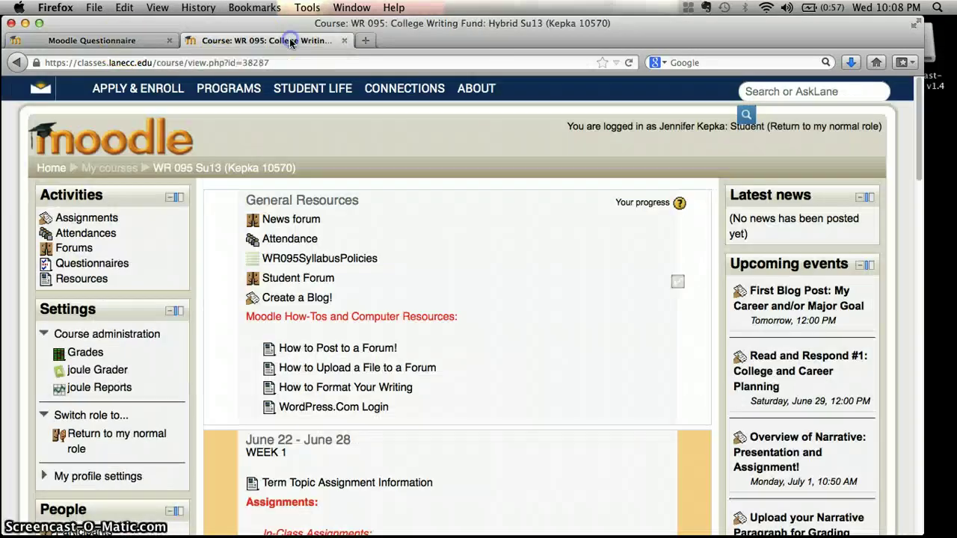
Work through the Moodle Questionnaire to Submit, then return that tab to the course page.
{"action": "left_click", "coordinate": [122, 40]}
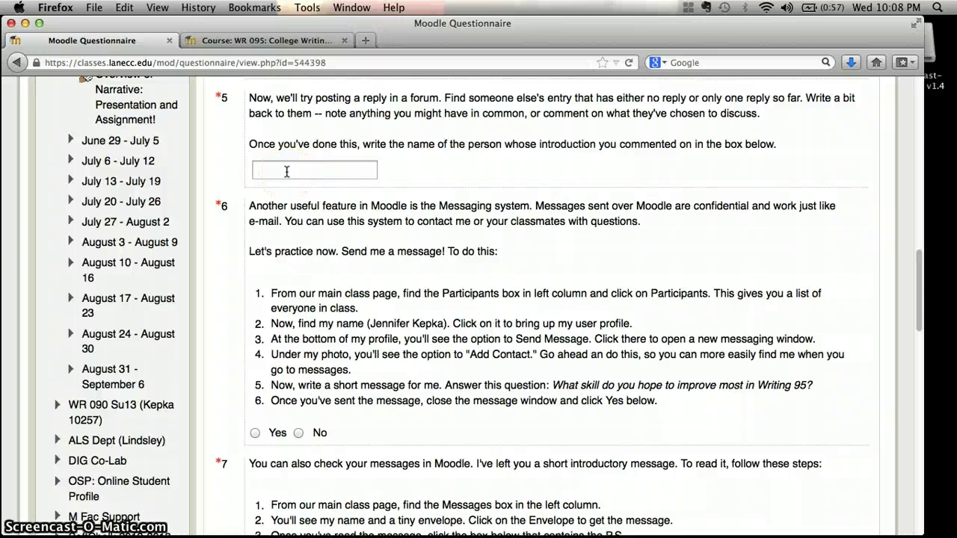
{"action": "left_click", "coordinate": [438, 186]}
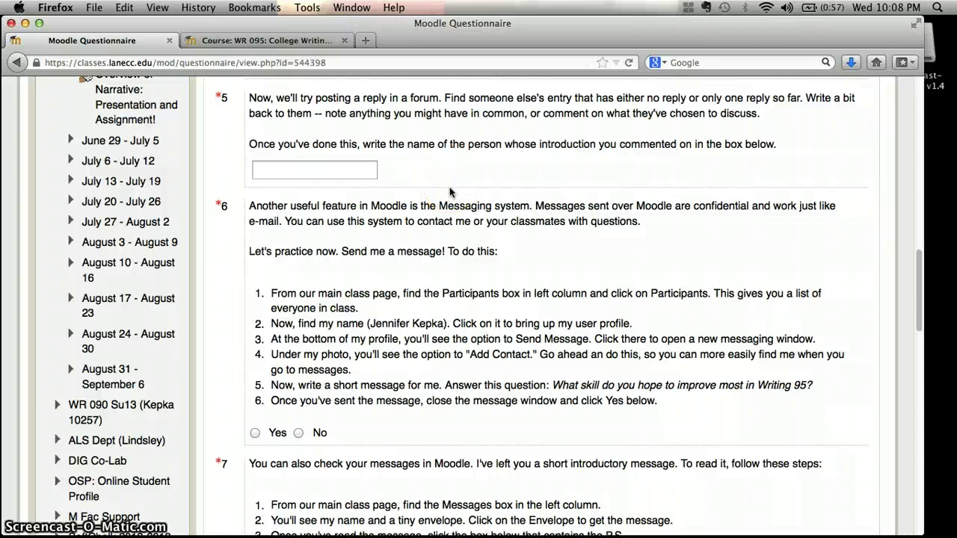
{"action": "left_click", "coordinate": [408, 170]}
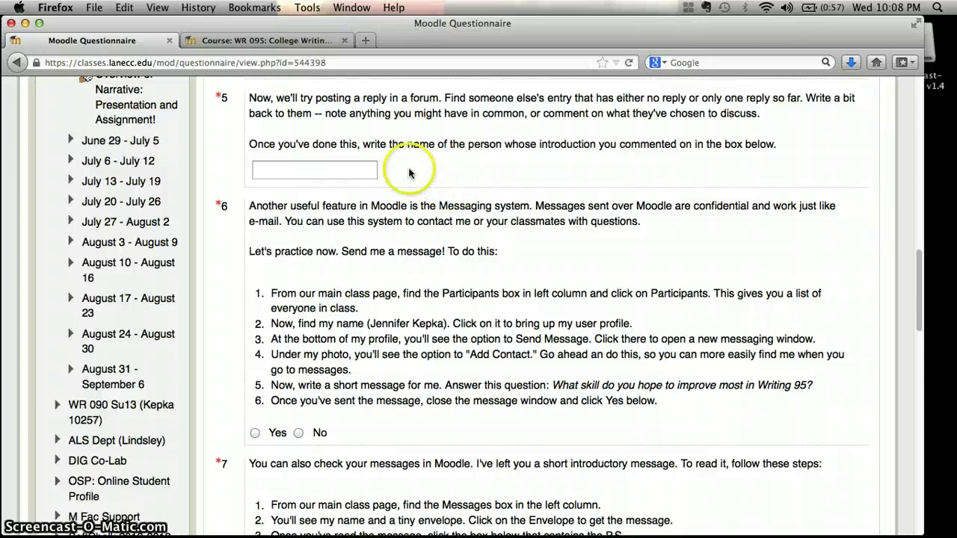
{"action": "left_click", "coordinate": [18, 62]}
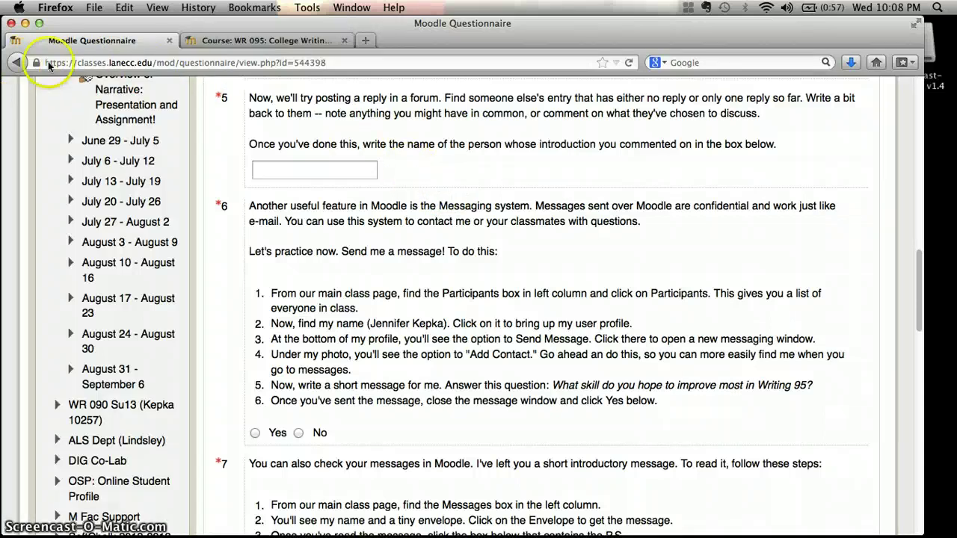
{"action": "scroll", "coordinate": [376, 207], "scroll_direction": "down", "scroll_amount": 5}
{"action": "scroll", "coordinate": [375, 207], "scroll_direction": "down", "scroll_amount": 12}
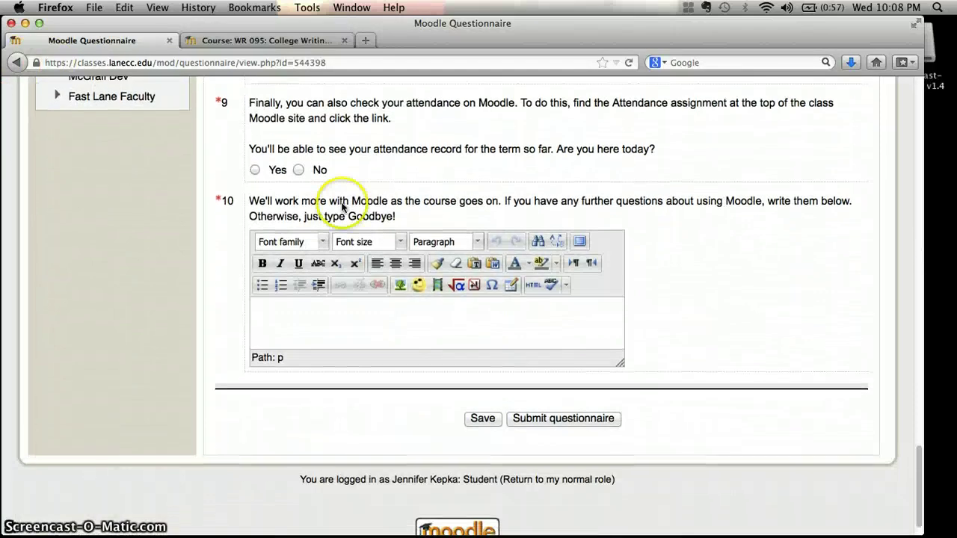
{"action": "left_click", "coordinate": [18, 63]}
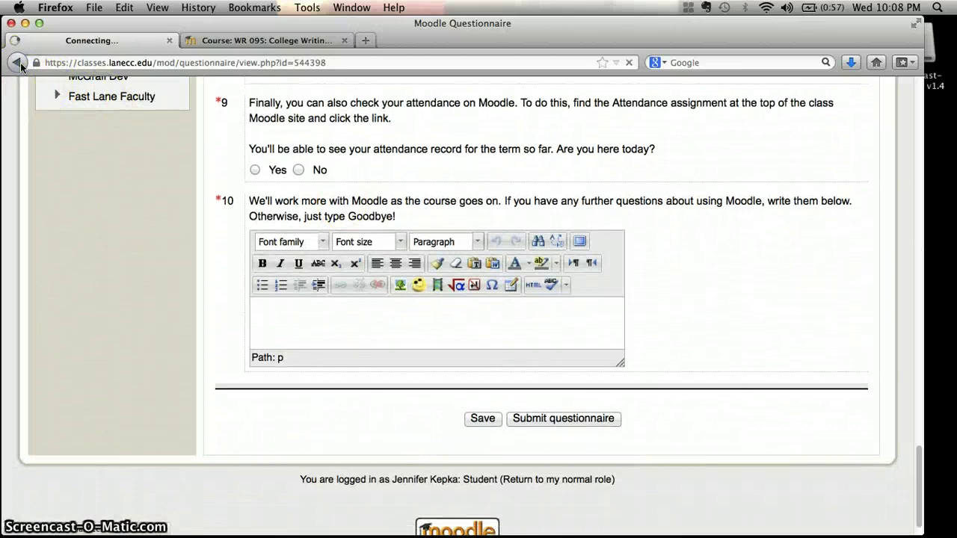
{"action": "left_click", "coordinate": [401, 201]}
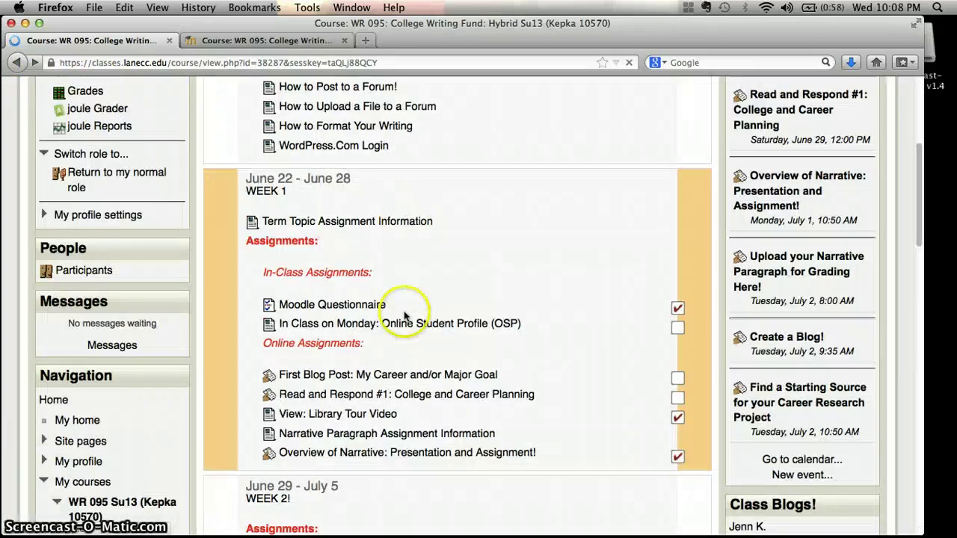
Close the duplicate course tab and follow Week 1's OSP link to osp.lanecc.edu.
{"action": "left_click", "coordinate": [338, 43]}
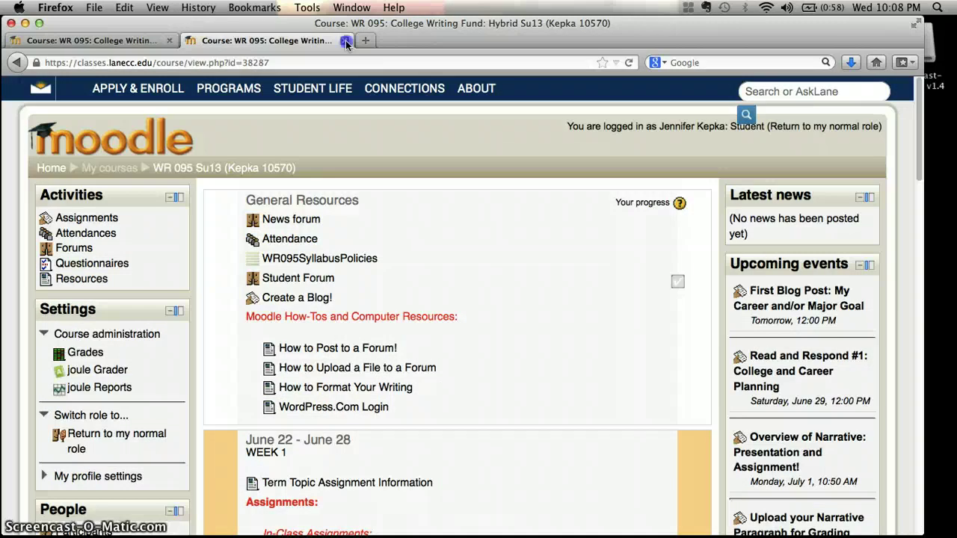
{"action": "left_click", "coordinate": [345, 40]}
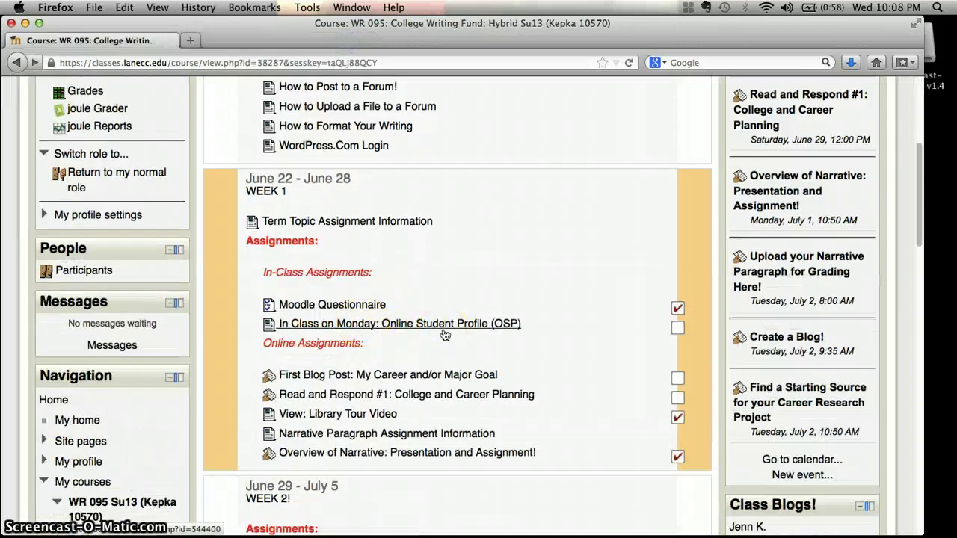
{"action": "left_click", "coordinate": [444, 329]}
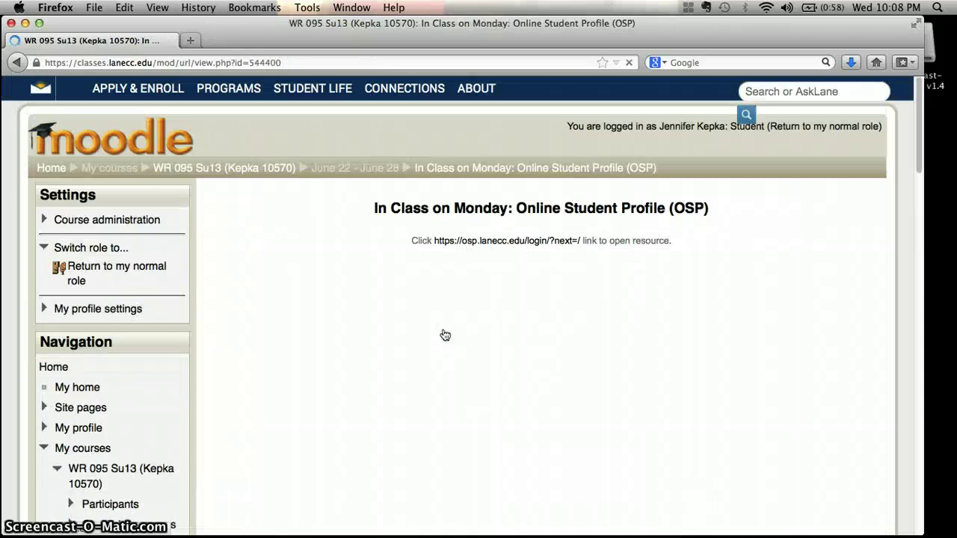
{"action": "left_click", "coordinate": [535, 241]}
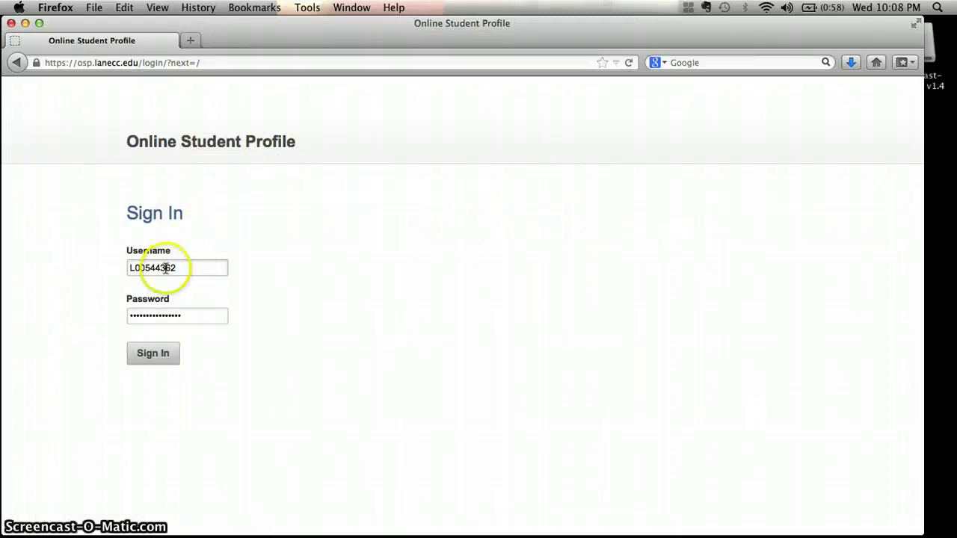
Sign in to the Online Student Profile, view the Overview and Reports, then go back.
{"action": "left_click", "coordinate": [17, 64]}
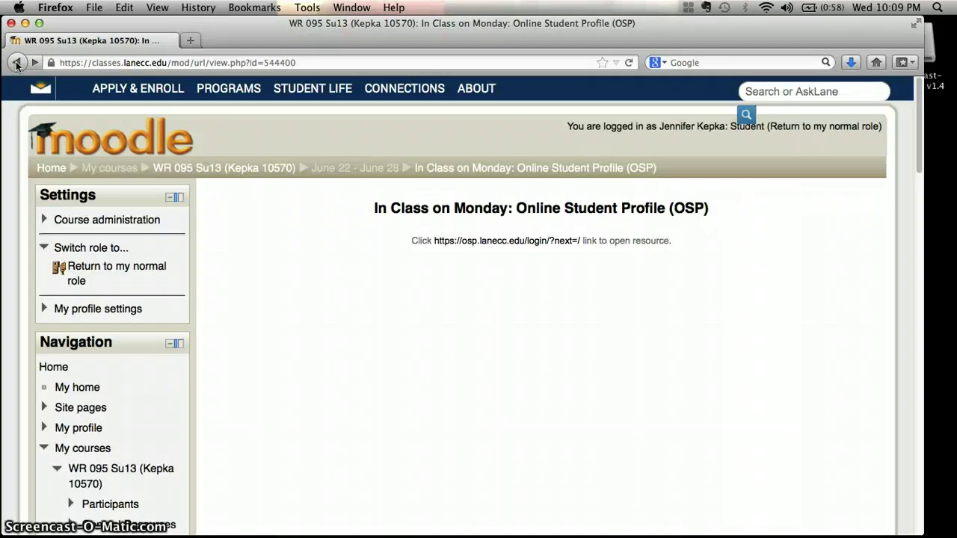
{"action": "left_click", "coordinate": [34, 63]}
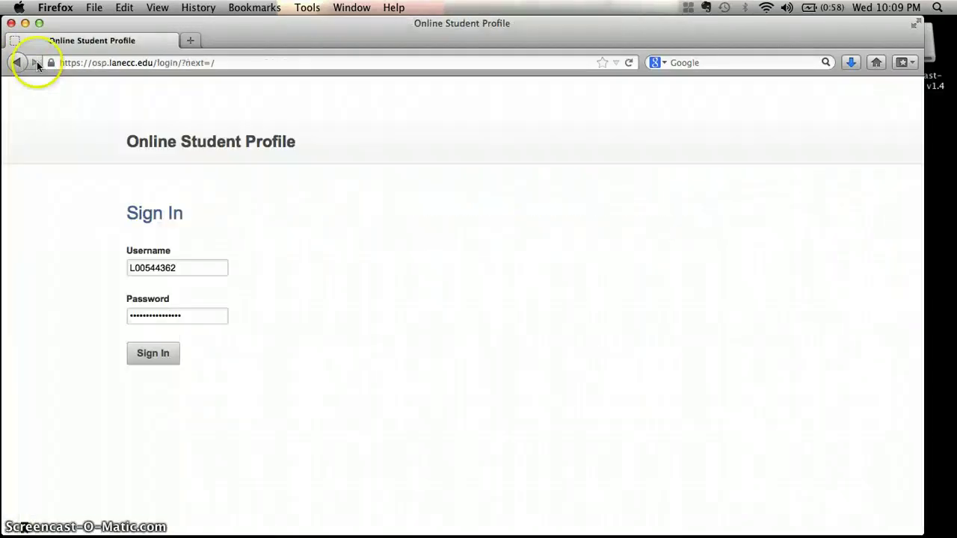
{"action": "left_click", "coordinate": [163, 354]}
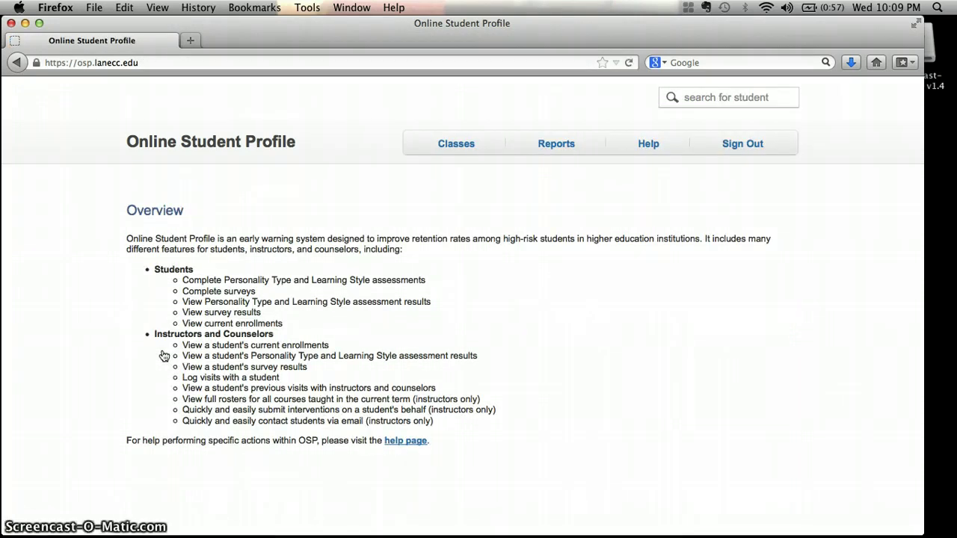
{"action": "mouse_move", "coordinate": [548, 143]}
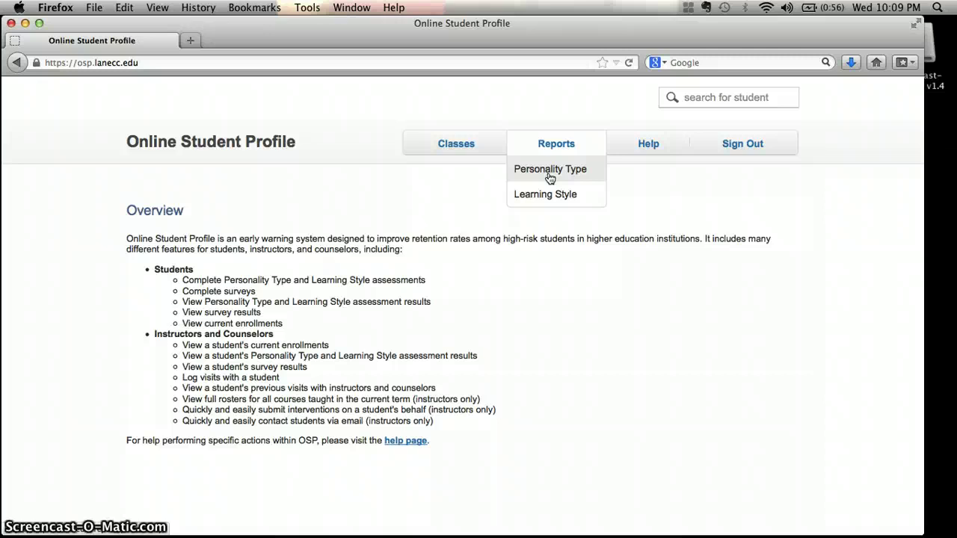
{"action": "left_click", "coordinate": [559, 128]}
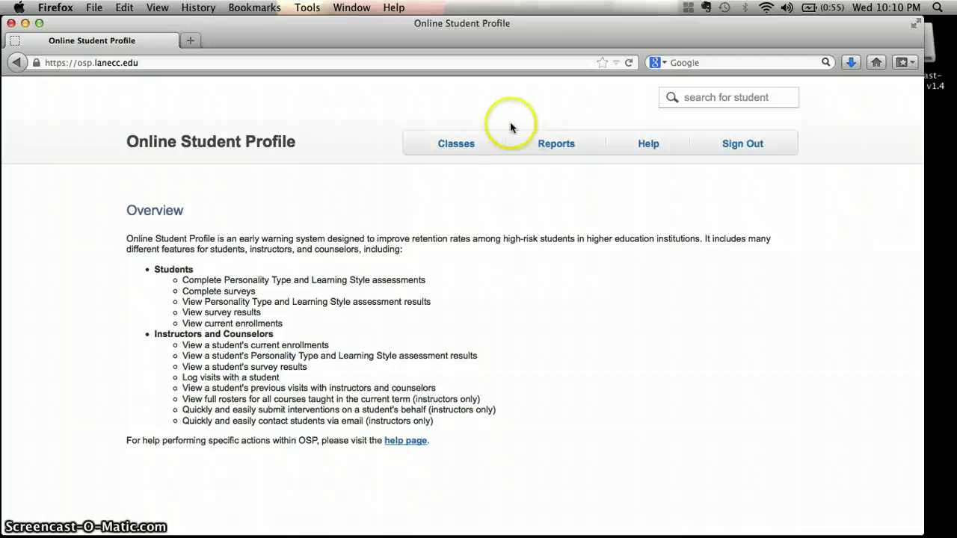
{"action": "left_click", "coordinate": [17, 64]}
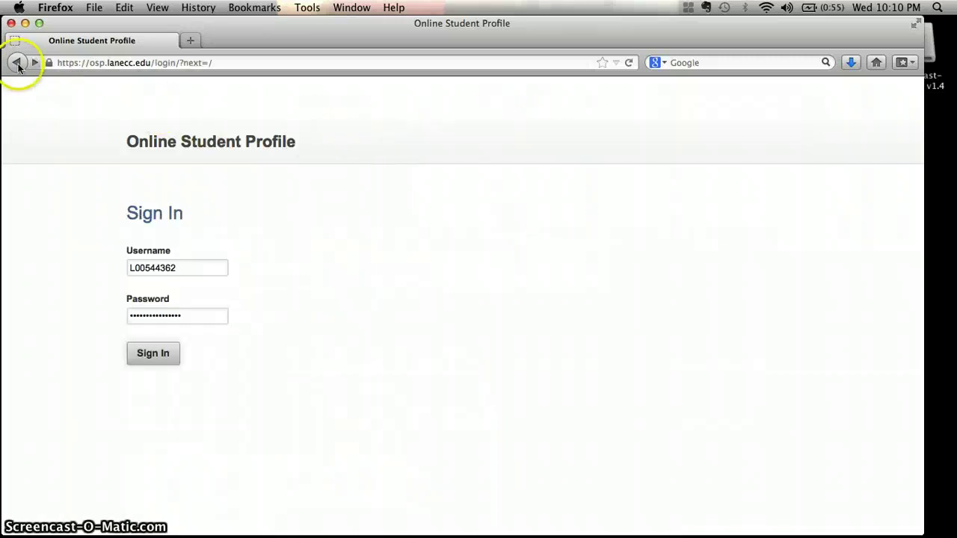
{"action": "left_click", "coordinate": [17, 64]}
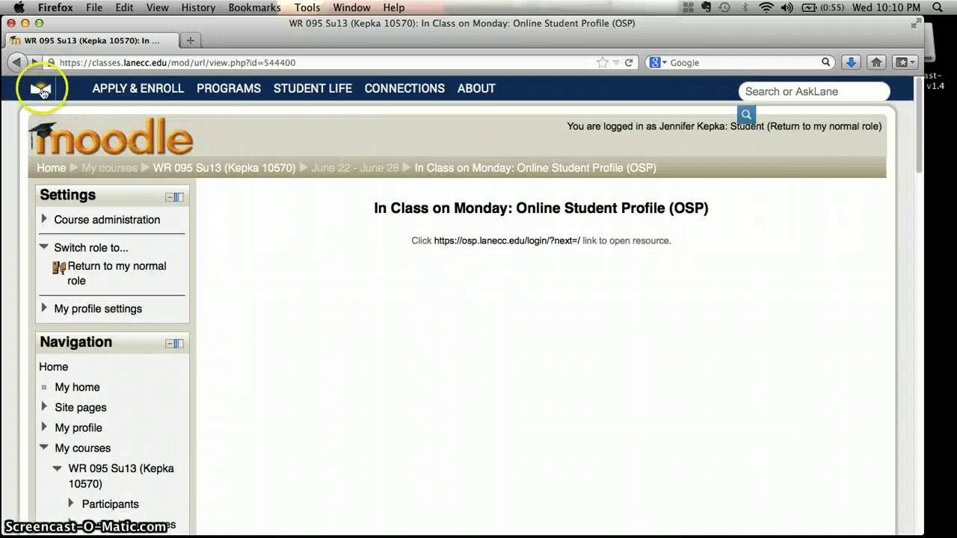
Return to the WR 095 Su13 course page and review the Week 1 and Week 2 assignments.
{"action": "left_click", "coordinate": [16, 63]}
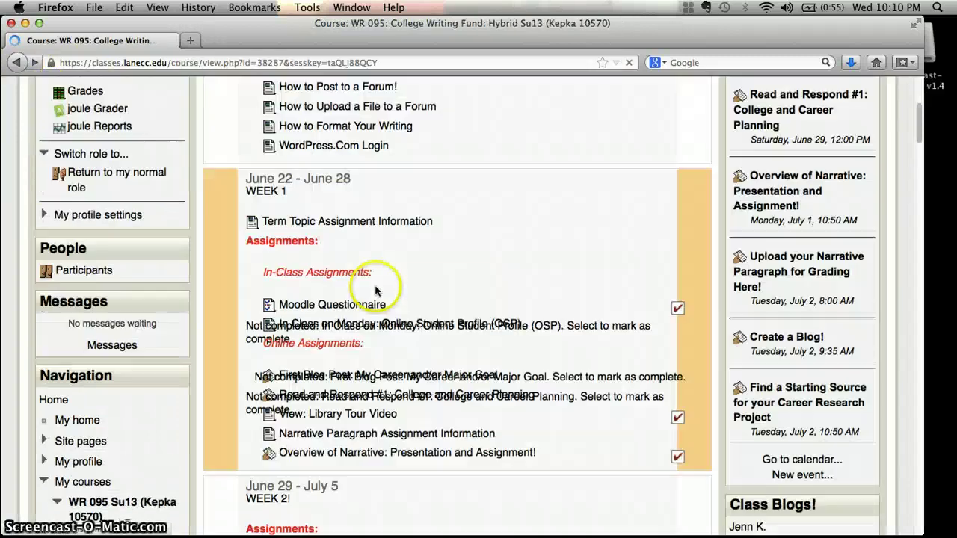
{"action": "scroll", "coordinate": [547, 274], "scroll_direction": "down", "scroll_amount": 1}
{"action": "scroll", "coordinate": [547, 274], "scroll_direction": "down", "scroll_amount": 4}
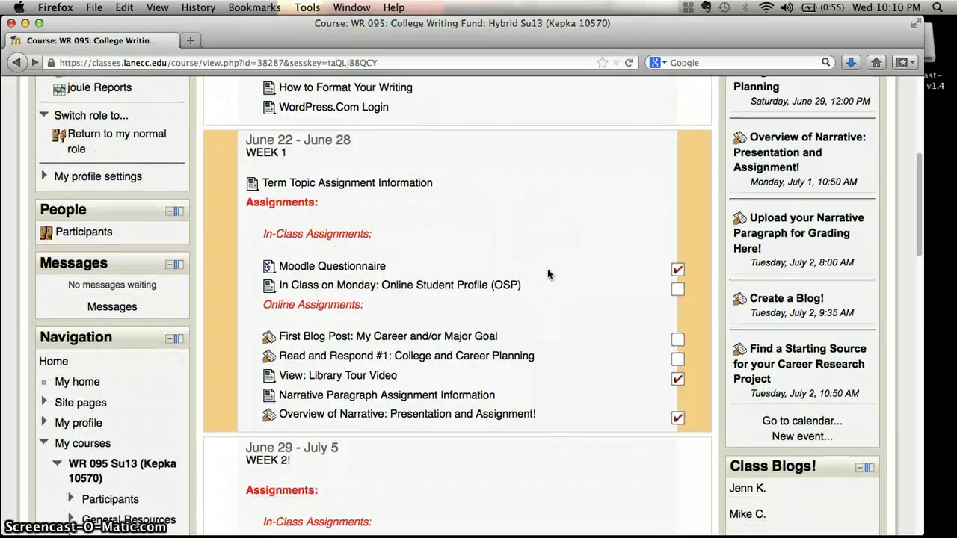
{"action": "scroll", "coordinate": [548, 275], "scroll_direction": "down", "scroll_amount": 1}
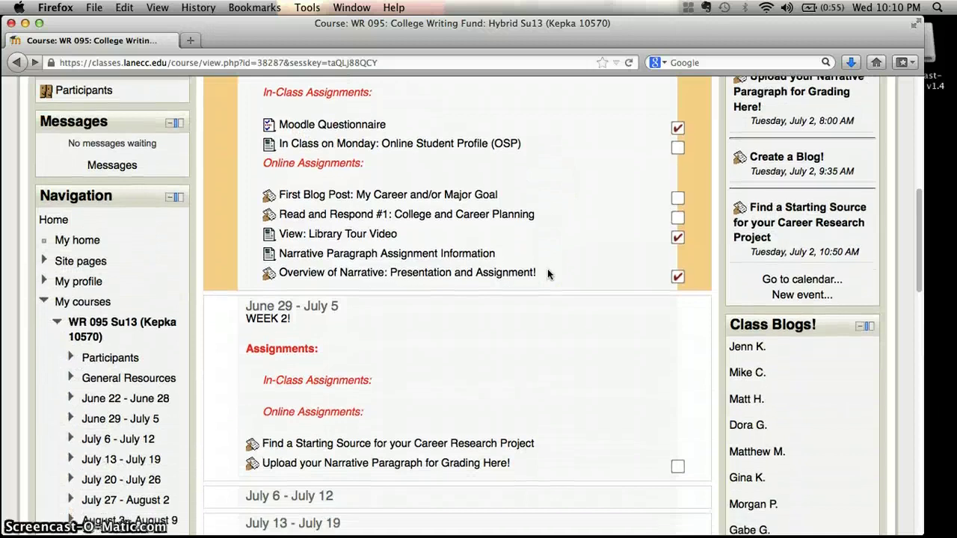
{"action": "scroll", "coordinate": [547, 274], "scroll_direction": "up", "scroll_amount": 3}
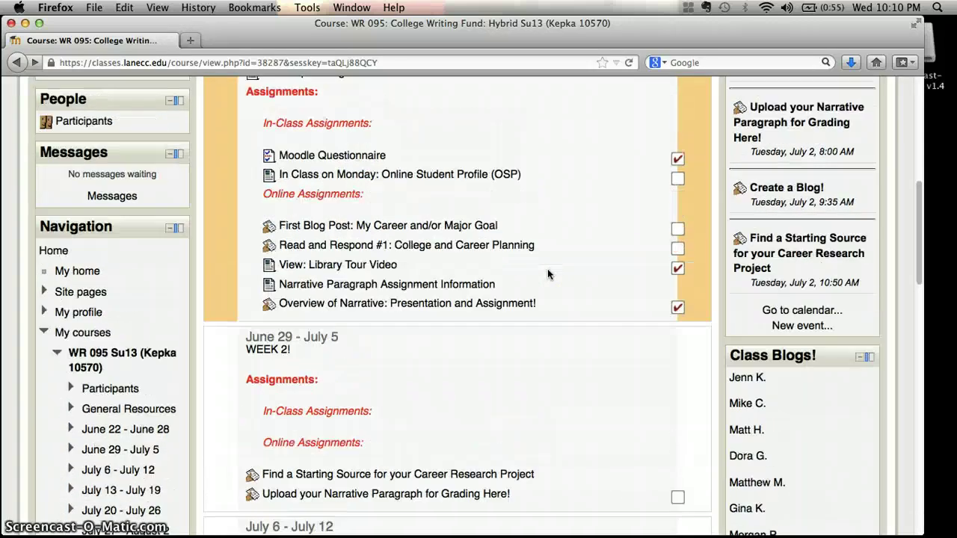
{"action": "scroll", "coordinate": [547, 274], "scroll_direction": "up", "scroll_amount": 3}
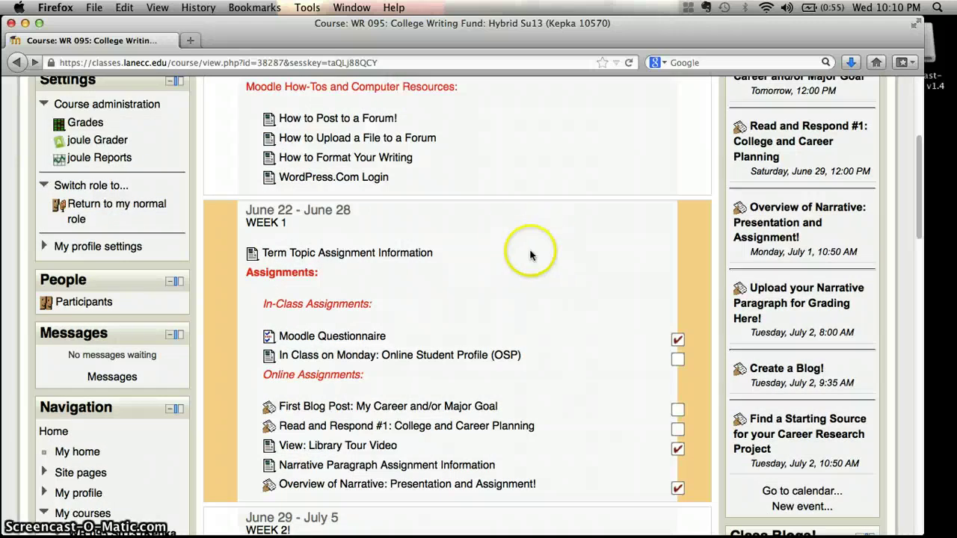
{"action": "scroll", "coordinate": [517, 297], "scroll_direction": "down", "scroll_amount": 3}
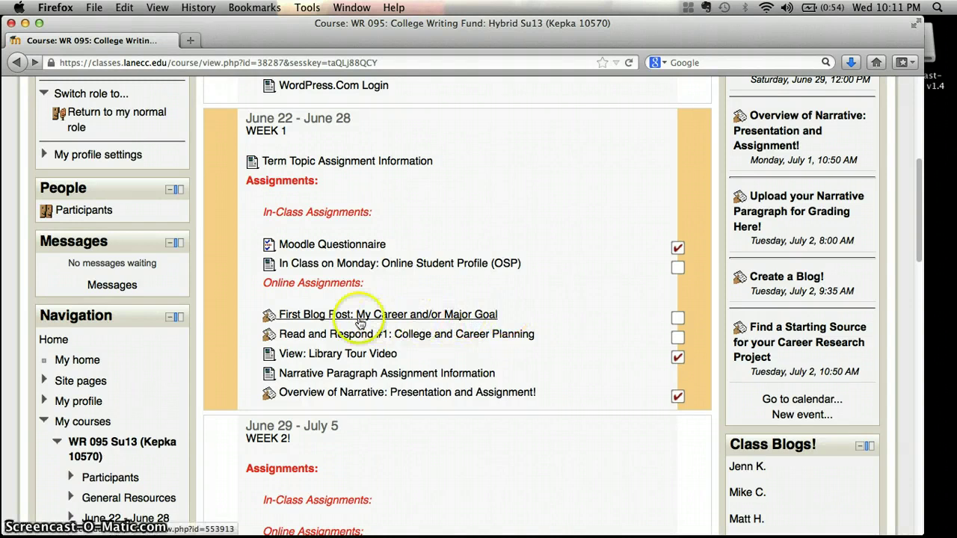
{"action": "left_click", "coordinate": [449, 319]}
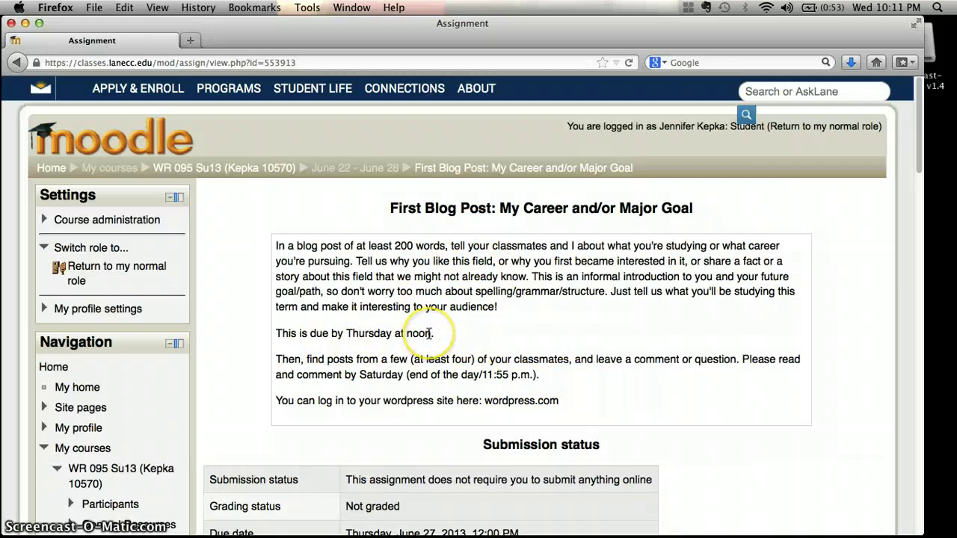
{"action": "scroll", "coordinate": [582, 336], "scroll_direction": "down", "scroll_amount": 3}
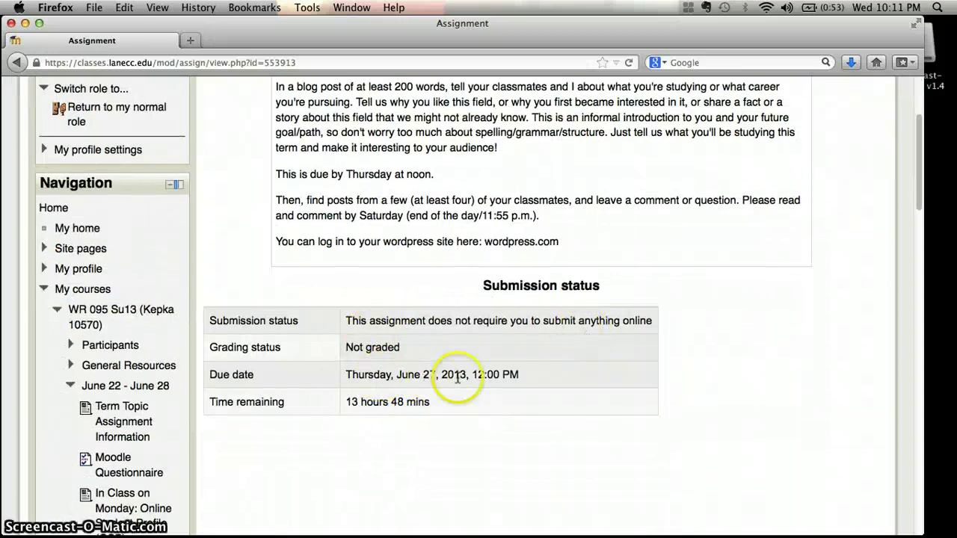
{"action": "scroll", "coordinate": [568, 342], "scroll_direction": "up", "scroll_amount": 2}
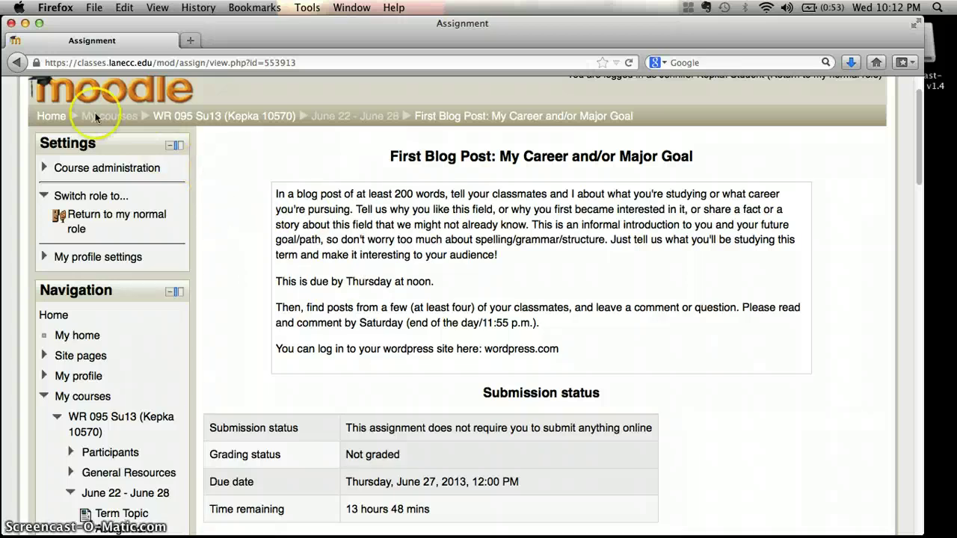
{"action": "left_click", "coordinate": [18, 66]}
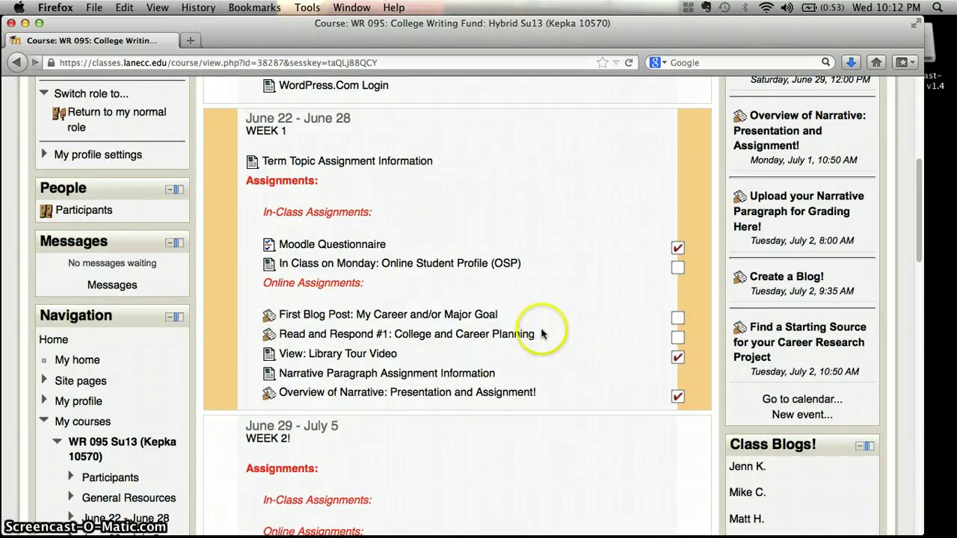
Open Read and Respond #1: College and Career Planning and view its Submission status.
{"action": "left_click", "coordinate": [449, 334]}
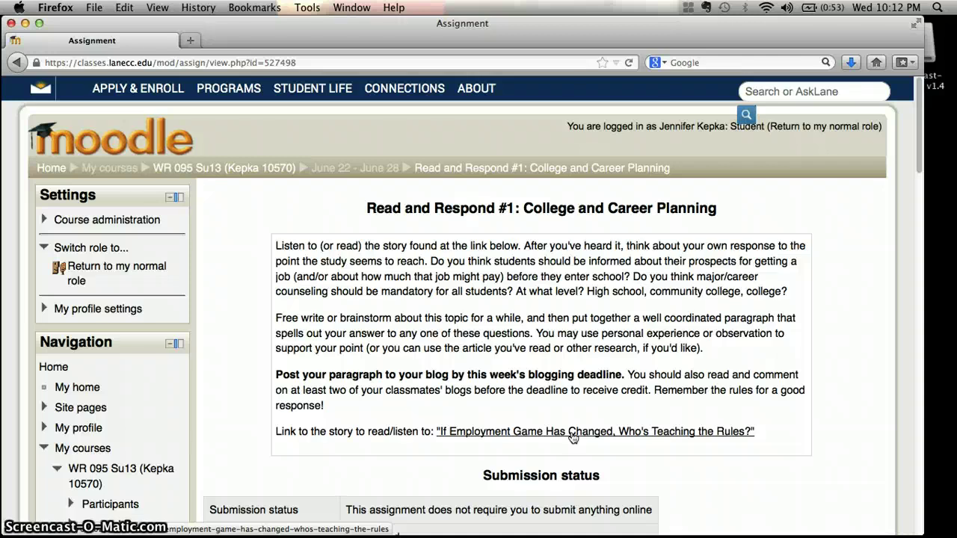
{"action": "scroll", "coordinate": [573, 436], "scroll_direction": "down", "scroll_amount": 3}
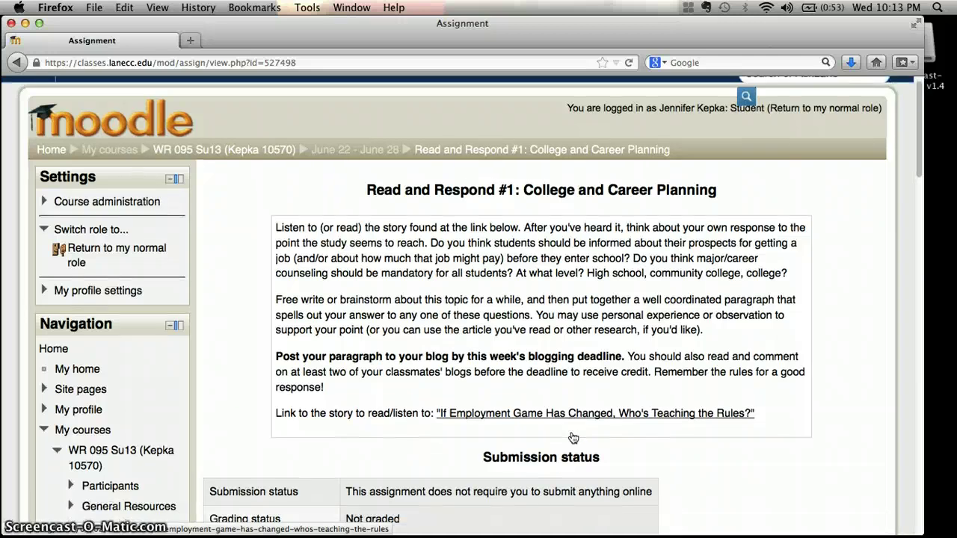